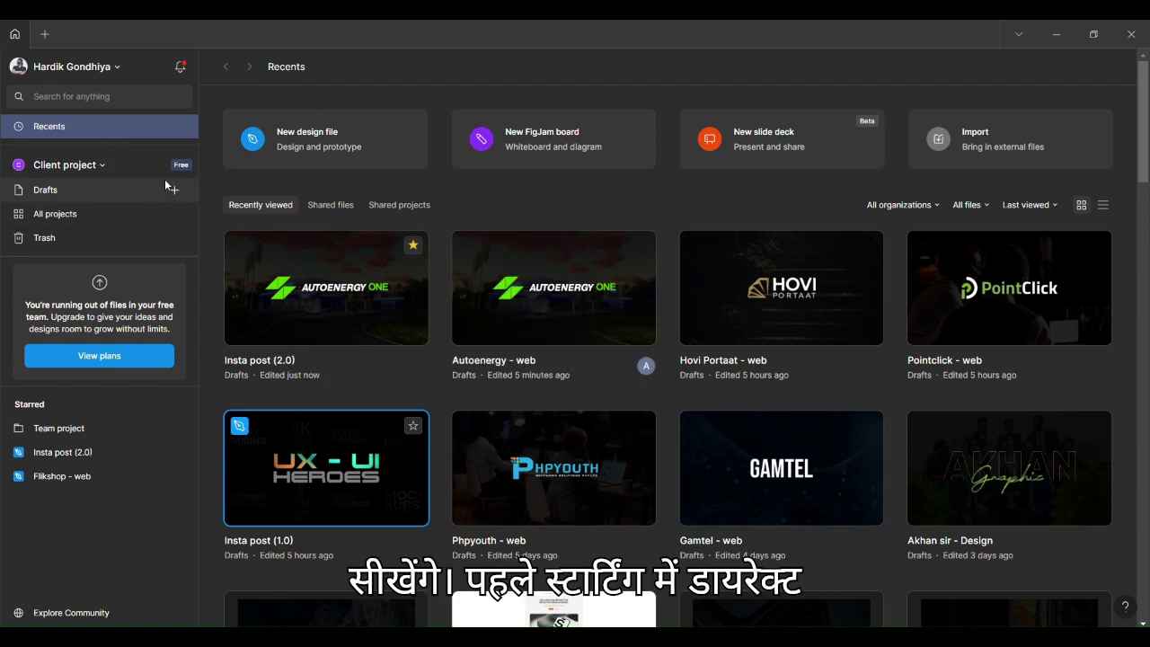
Dismiss the upgrade offer and close the New file tab to return to recents
{"action": "left_click", "coordinate": [44, 34]}
{"action": "left_click", "coordinate": [446, 252]}
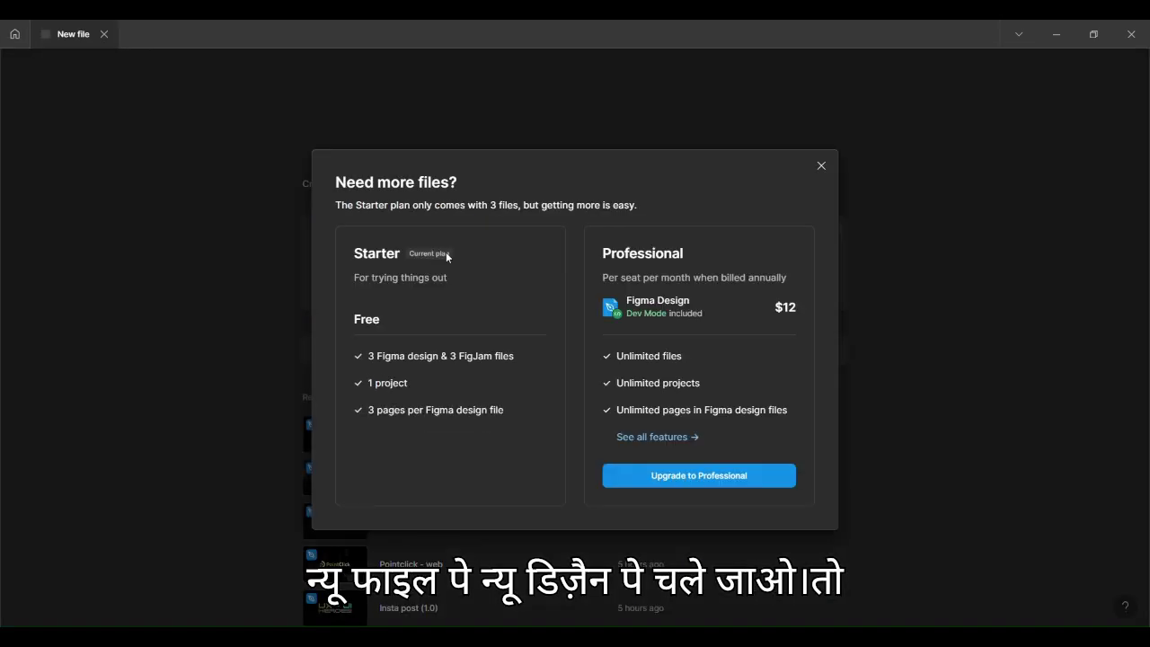
{"action": "left_click", "coordinate": [821, 166]}
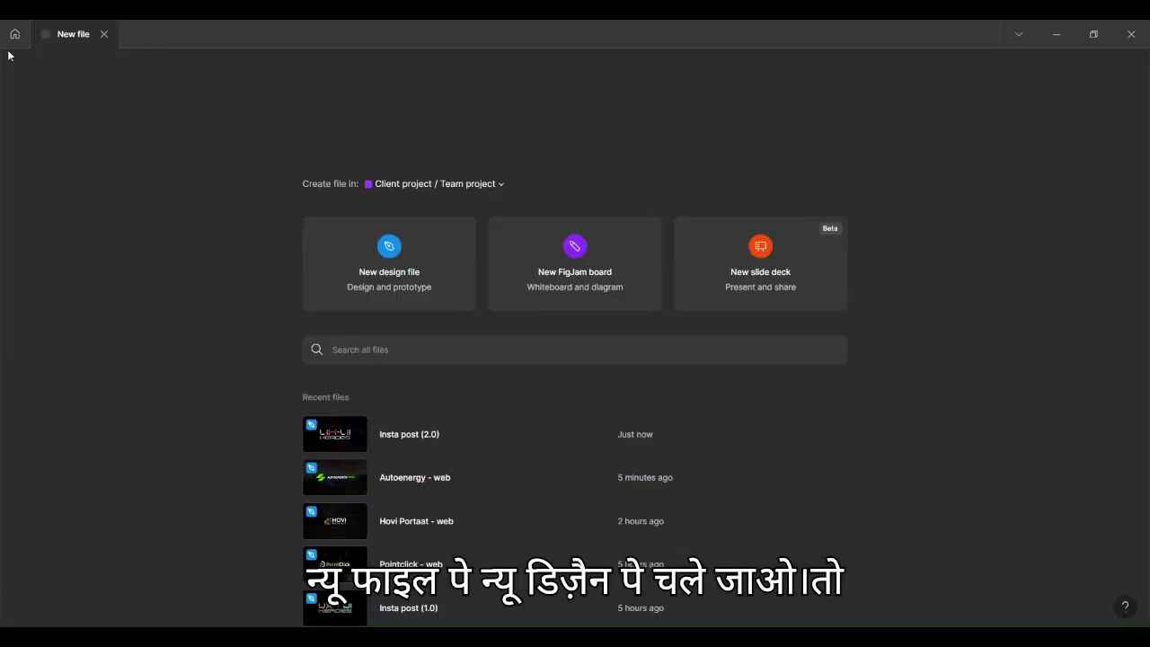
{"action": "left_click", "coordinate": [103, 34]}
Create a new blank Untitled design file with Ctrl+N
{"action": "key", "text": "super+n"}
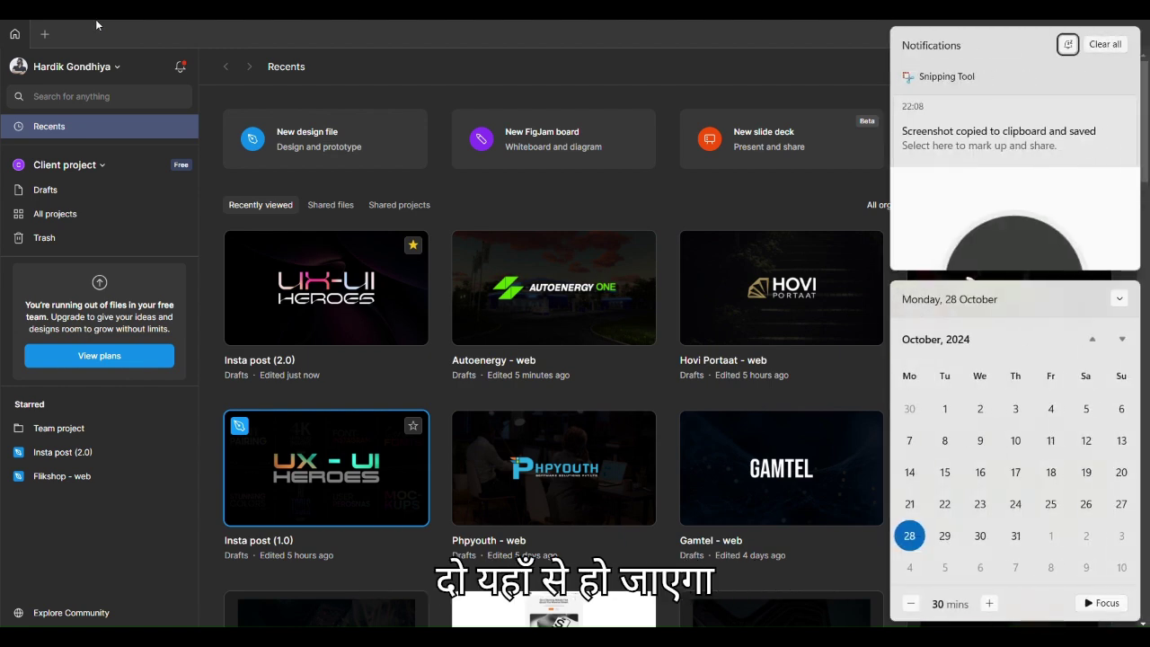
{"action": "key", "text": "Escape"}
{"action": "key", "text": "ctrl+n"}
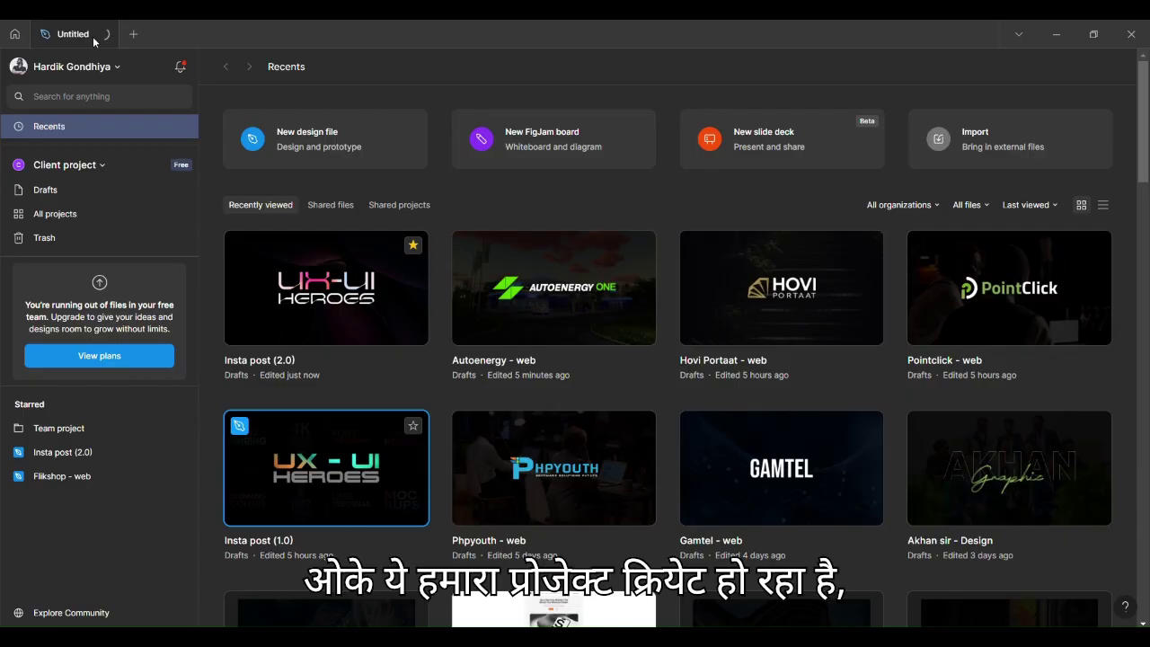
Add two more pages to the new file and rename the first page Thumbnail
{"action": "left_click", "coordinate": [62, 40]}
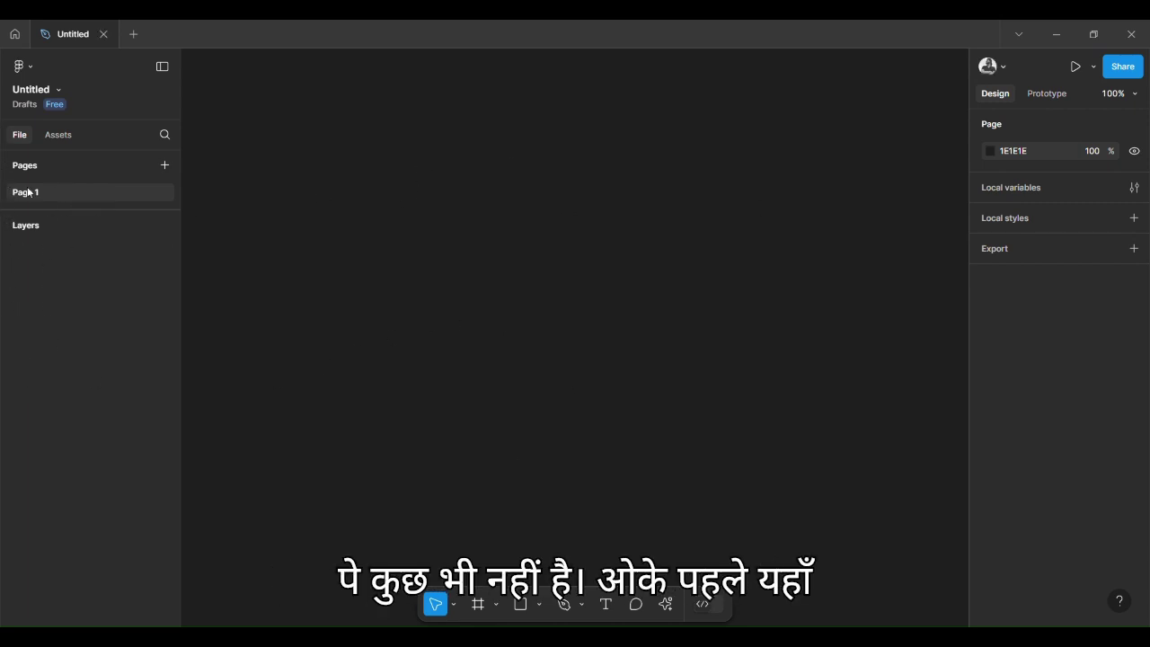
{"action": "left_click", "coordinate": [165, 165]}
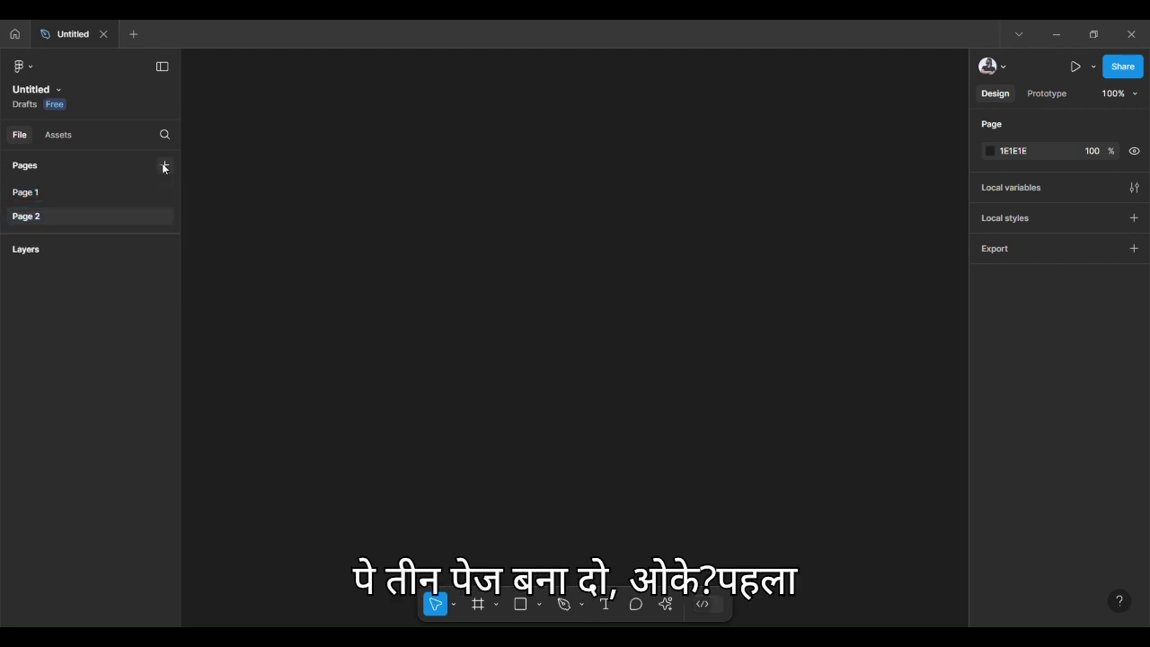
{"action": "left_click", "coordinate": [37, 193]}
{"action": "double_click", "coordinate": [37, 193]}
{"action": "type", "text": "Thumbnail"}
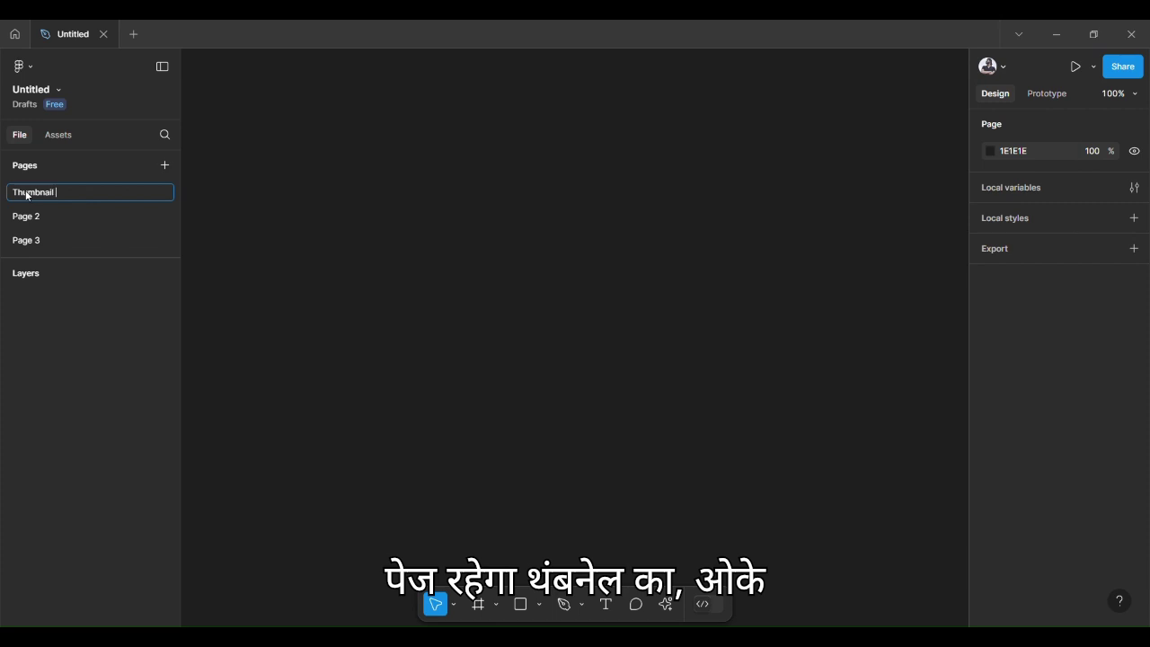
{"action": "key", "text": "Return"}
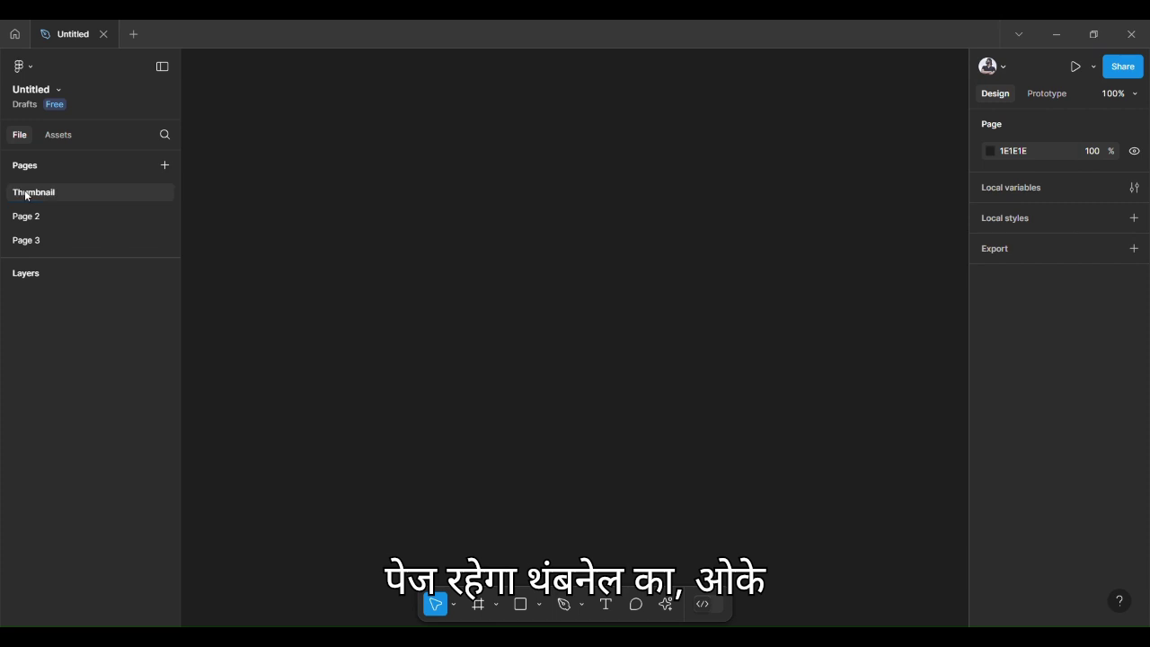
Rename the second and third pages Design and Extra
{"action": "left_click", "coordinate": [30, 217]}
{"action": "double_click", "coordinate": [31, 216]}
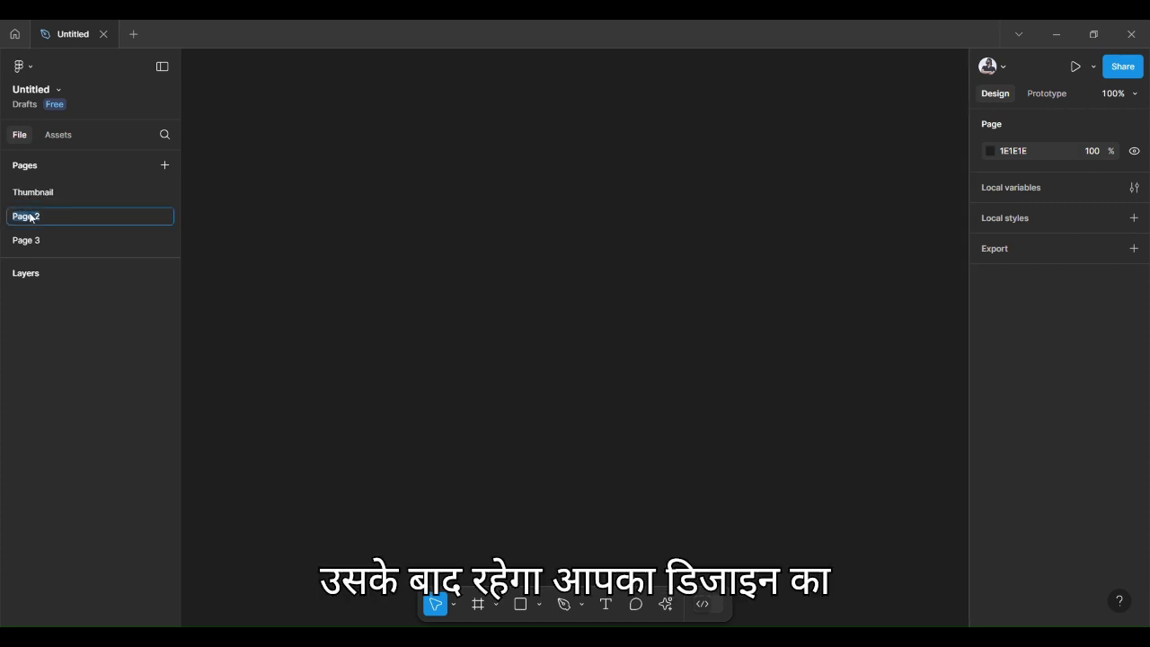
{"action": "type", "text": "Design"}
{"action": "key", "text": "Return"}
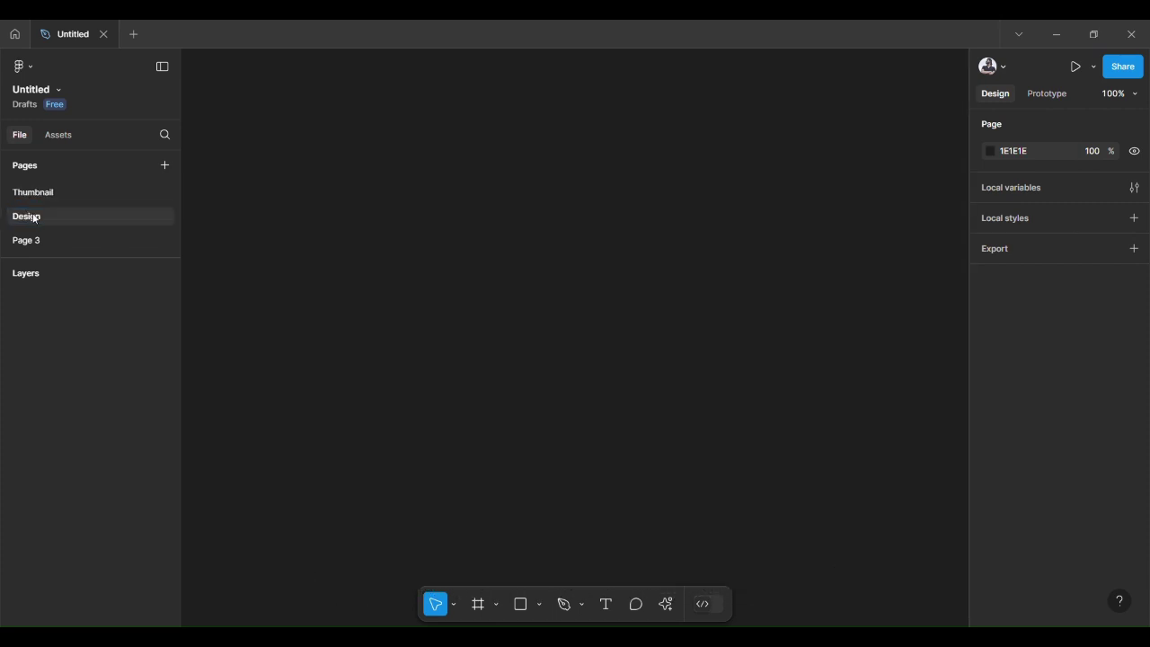
{"action": "left_click", "coordinate": [34, 240]}
{"action": "double_click", "coordinate": [34, 240]}
{"action": "type", "text": "Extra"}
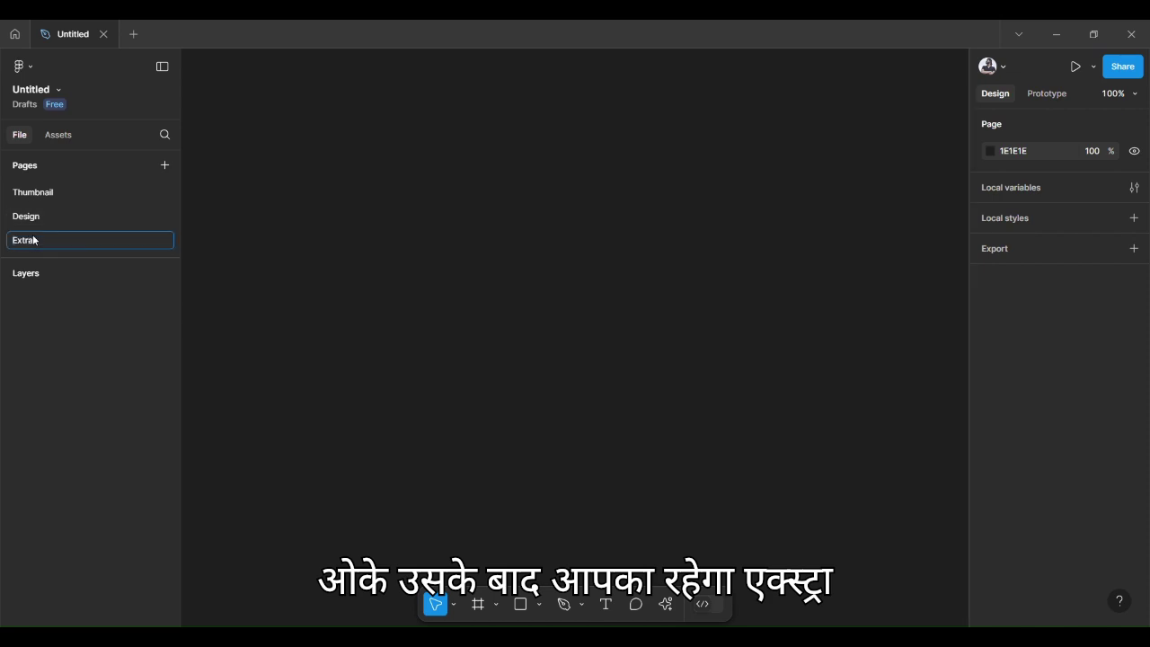
{"action": "key", "text": "Return"}
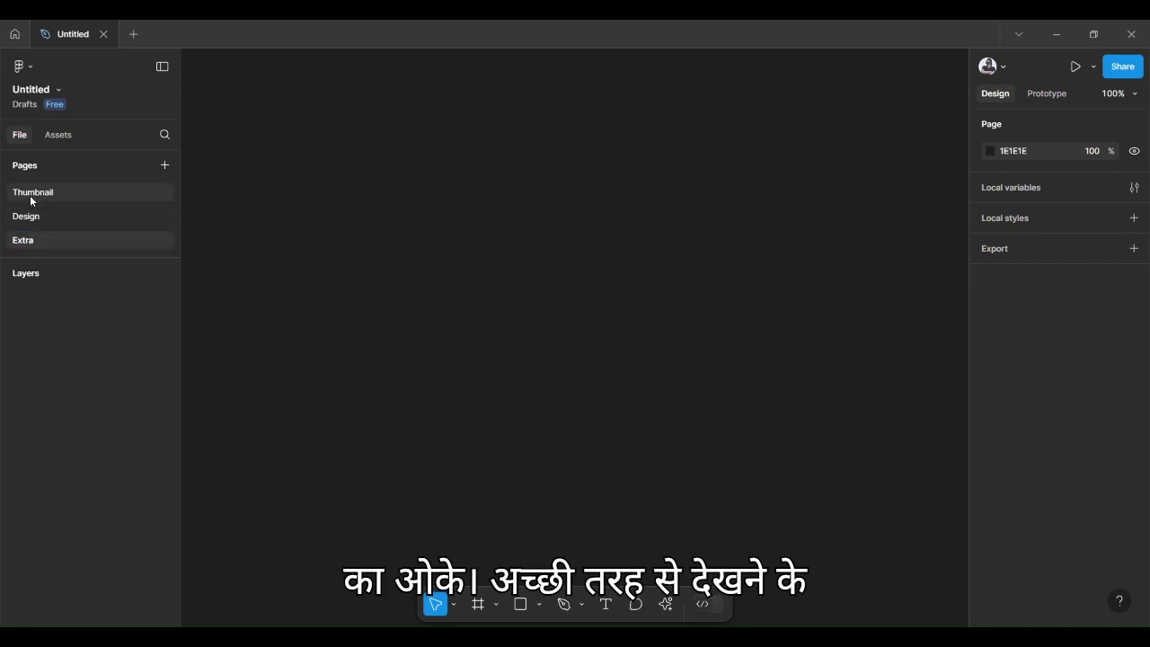
{"action": "left_click", "coordinate": [31, 196]}
{"action": "double_click", "coordinate": [30, 199]}
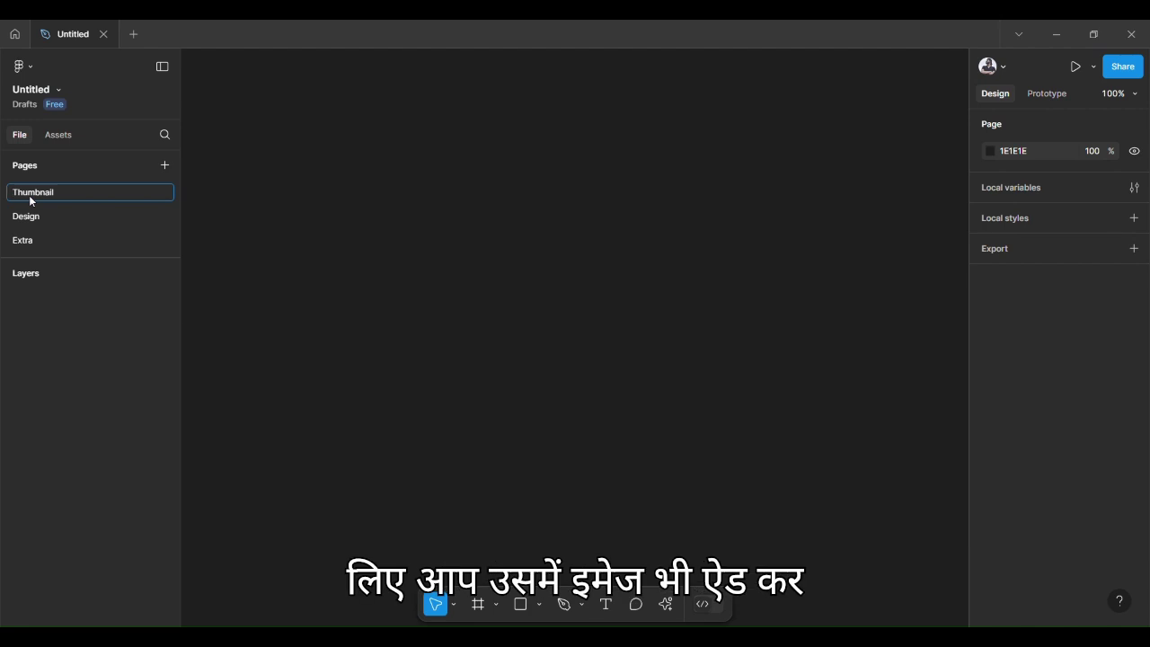
Prefix the Thumbnail page name with a framed-picture emoji
{"action": "key", "text": "super+period"}
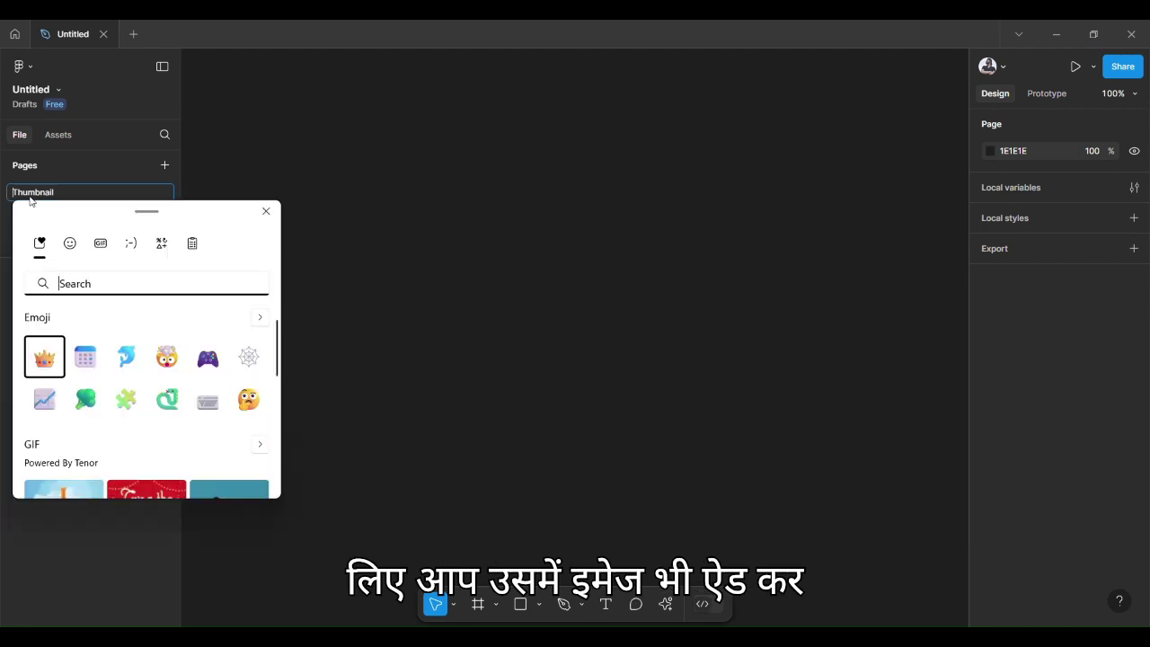
{"action": "type", "text": "pictu"}
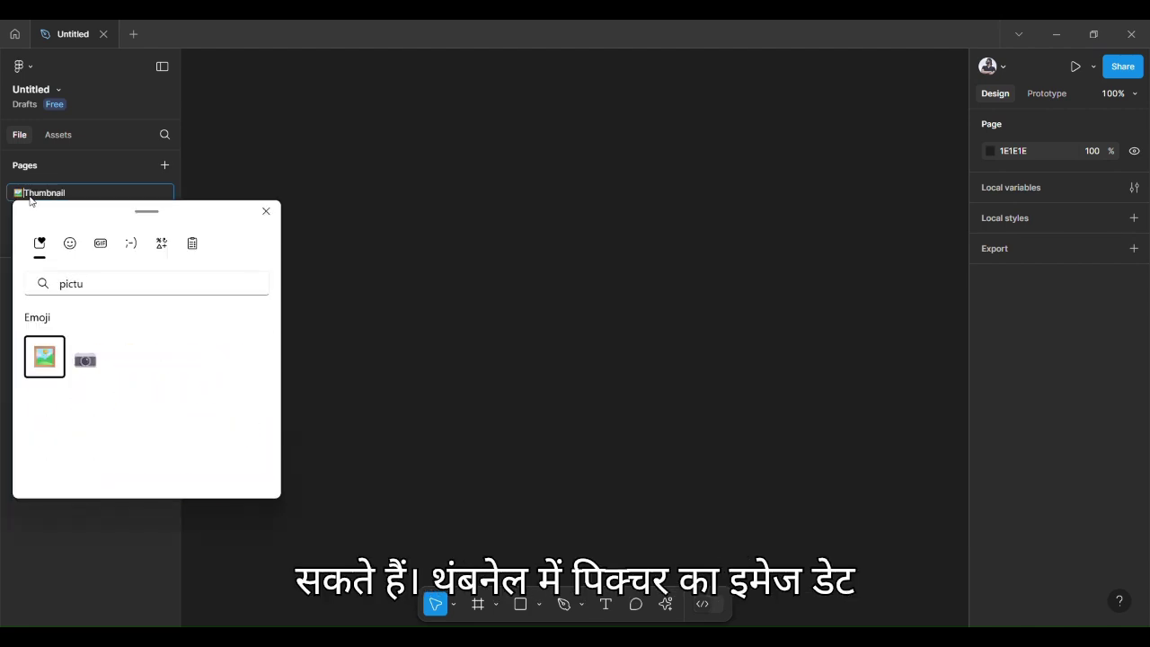
{"action": "key", "text": "Return"}
{"action": "key", "text": "Return"}
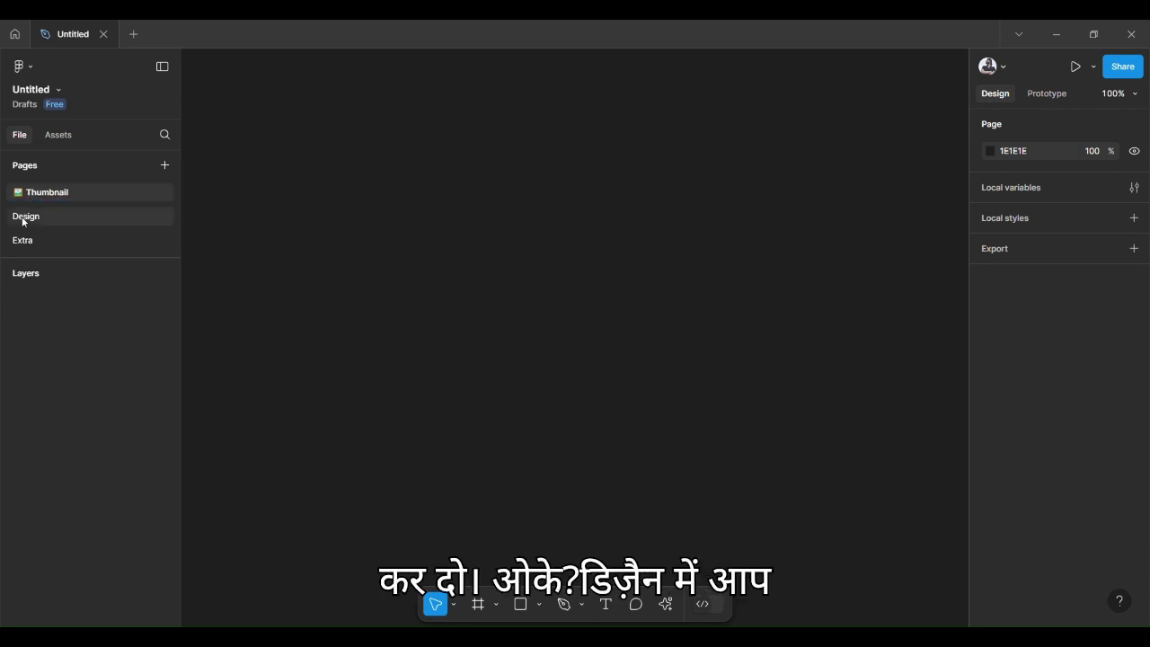
Add a palette emoji before the Design page name
{"action": "double_click", "coordinate": [25, 218]}
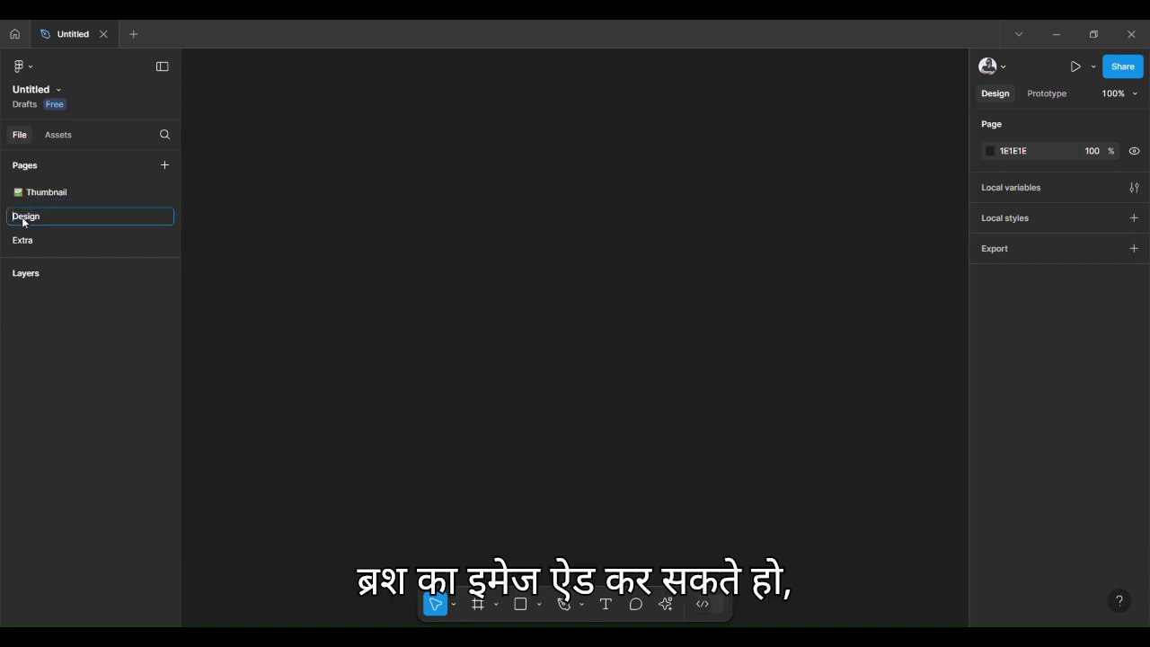
{"action": "key", "text": "super+period"}
{"action": "type", "text": "brush"}
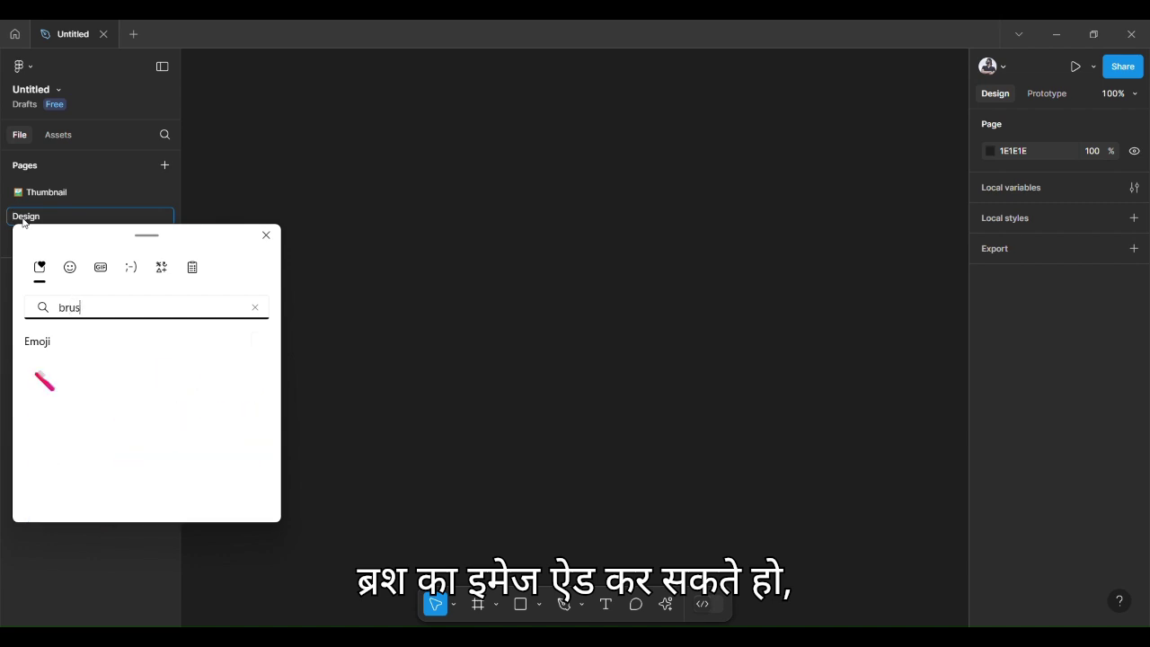
{"action": "key", "text": "ctrl+a"}
{"action": "type", "text": "pai"}
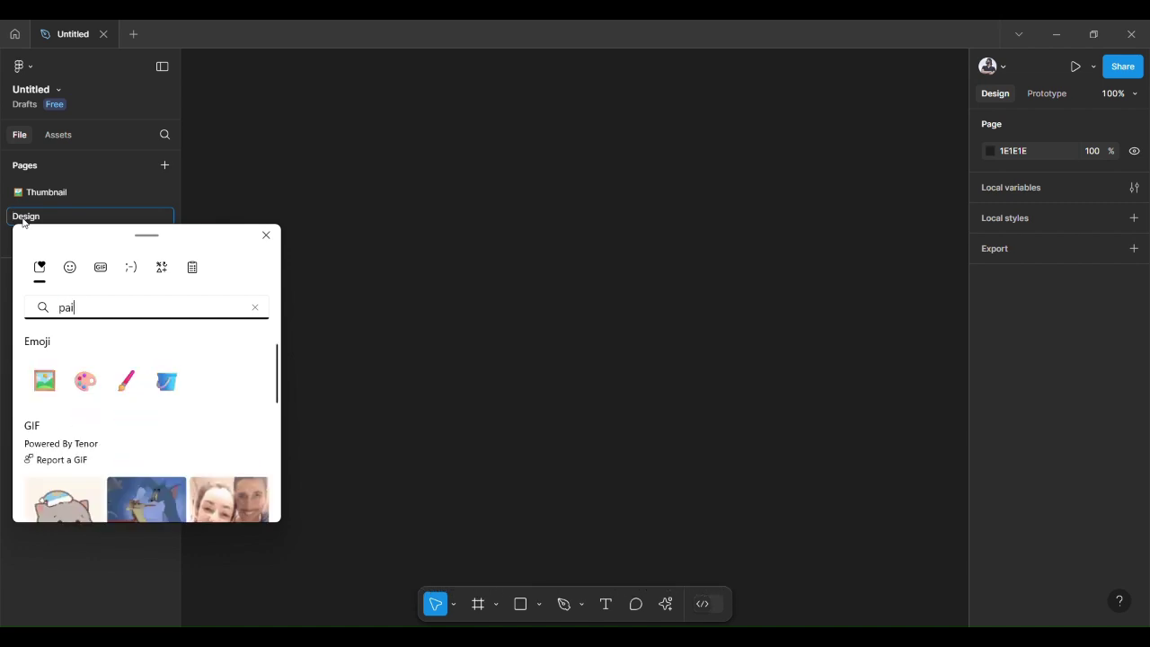
{"action": "type", "text": "nt"}
{"action": "key", "text": "Left"}
{"action": "key", "text": "Left"}
{"action": "key", "text": "Return"}
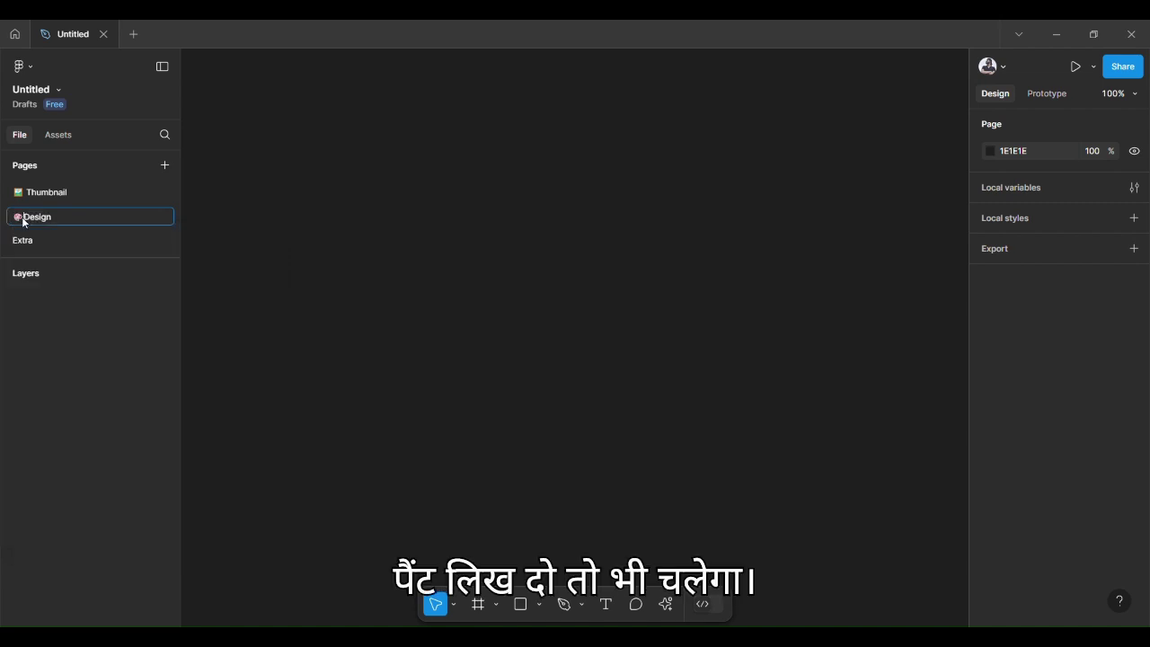
{"action": "key", "text": "Return"}
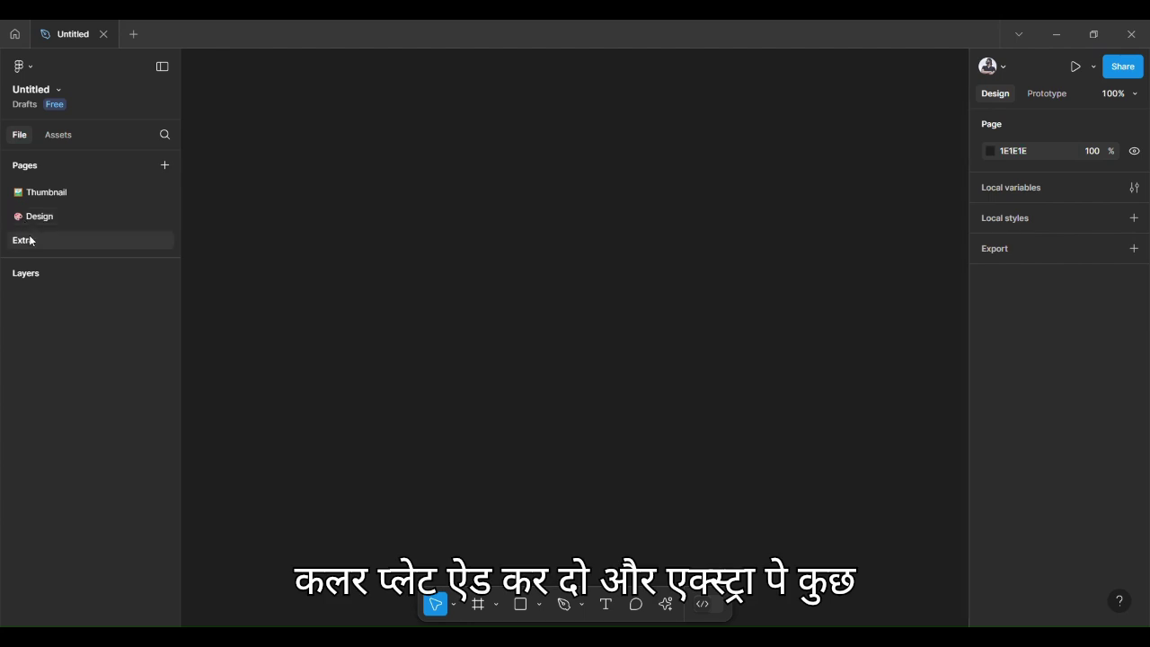
Add a hammer emoji before the Extra page name
{"action": "double_click", "coordinate": [31, 240]}
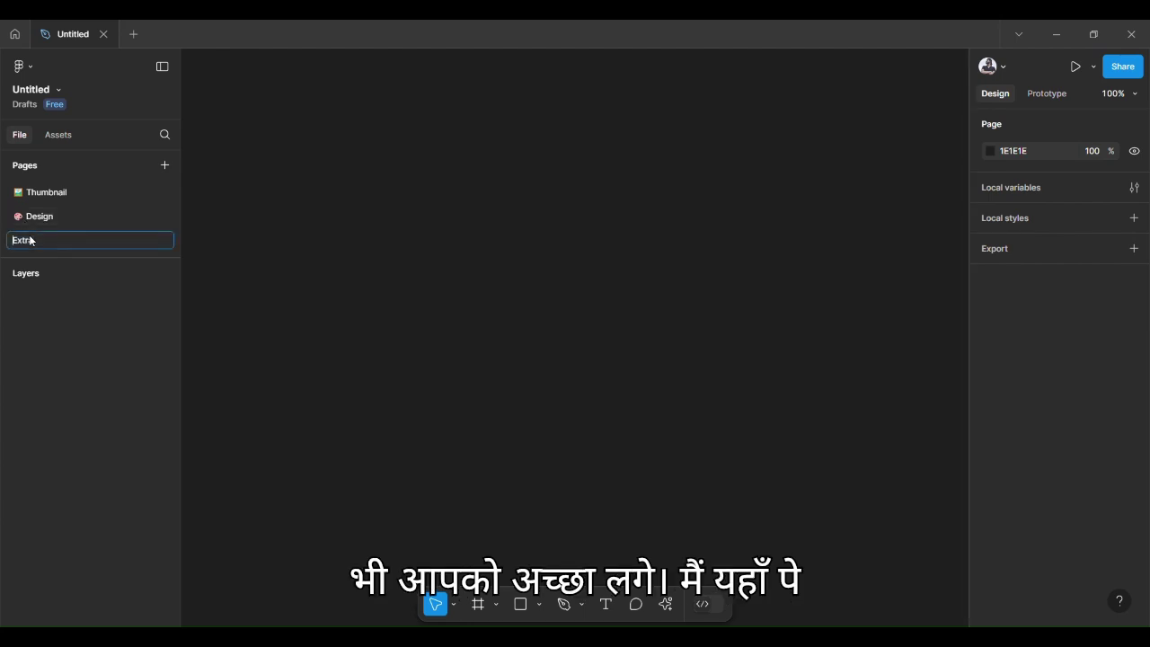
{"action": "key", "text": "super+period"}
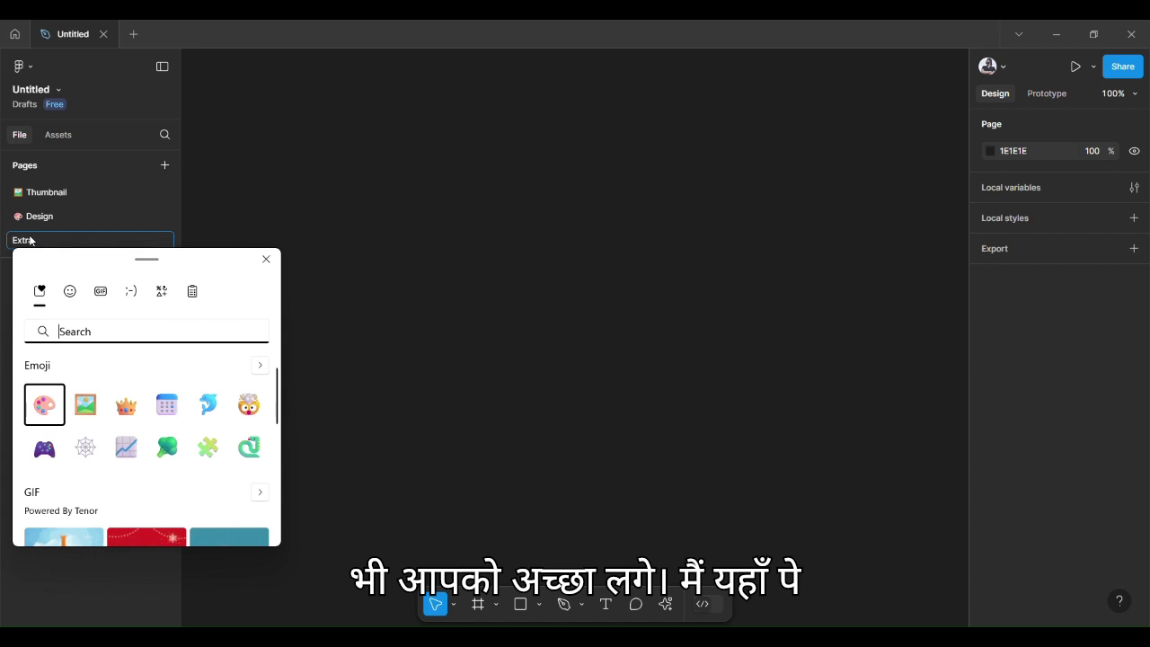
{"action": "type", "text": "si"}
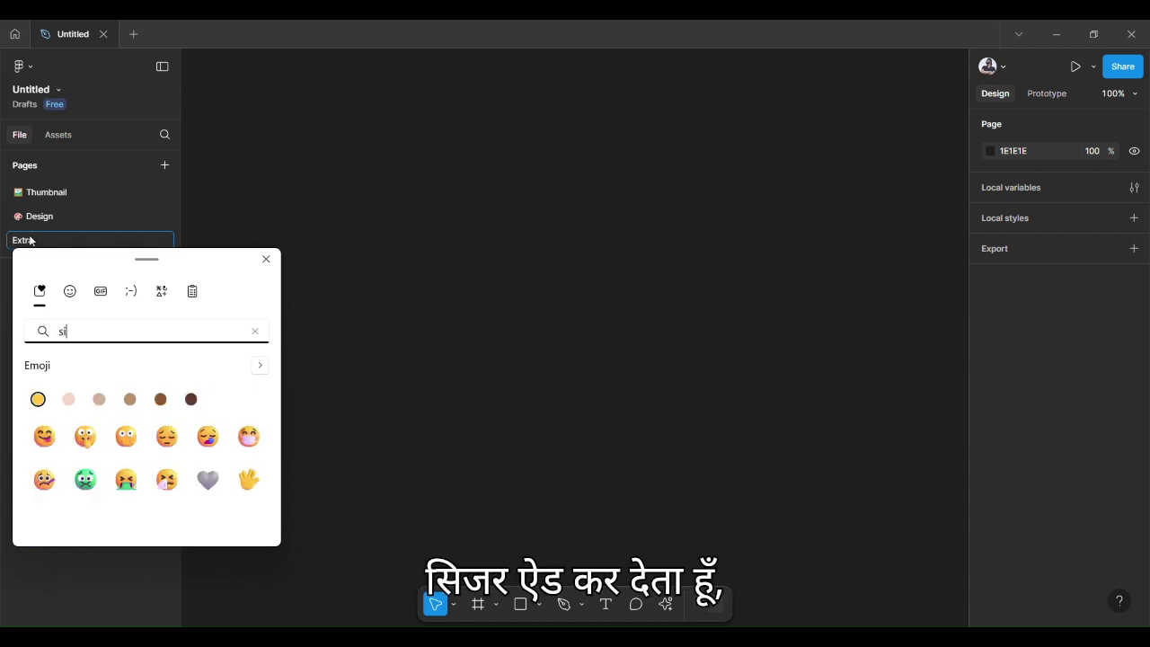
{"action": "key", "text": "ctrl+a"}
{"action": "type", "text": "cut"}
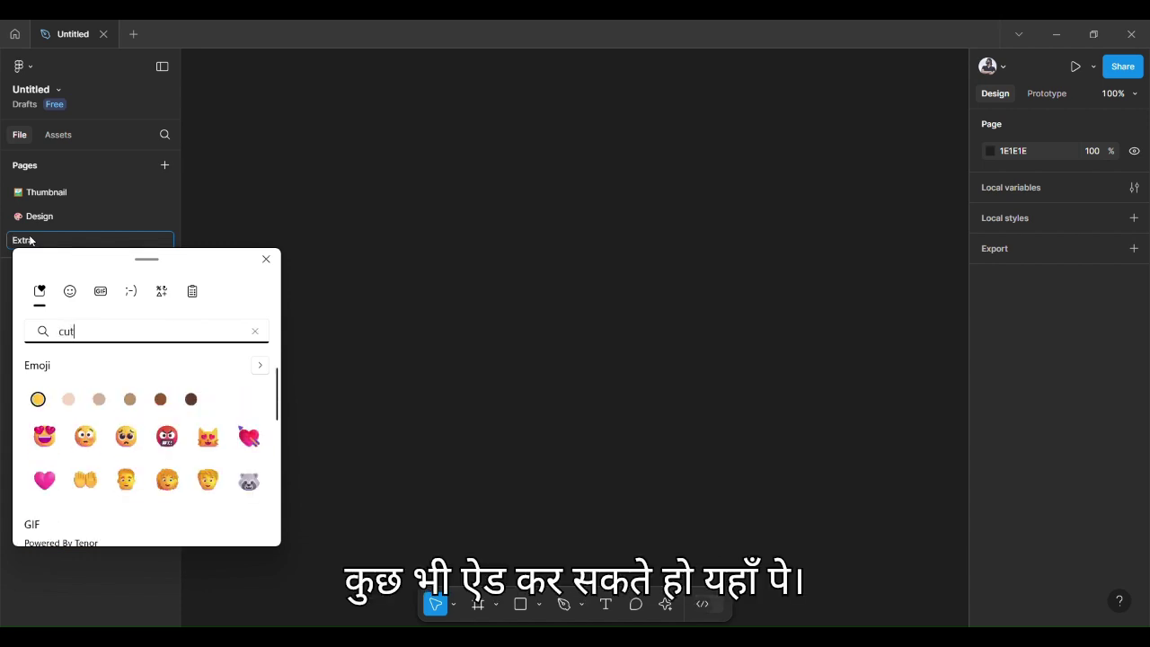
{"action": "key", "text": "Right"}
{"action": "key", "text": "Right"}
{"action": "key", "text": "Right"}
{"action": "key", "text": "Right"}
{"action": "key", "text": "Down"}
{"action": "key", "text": "Return"}
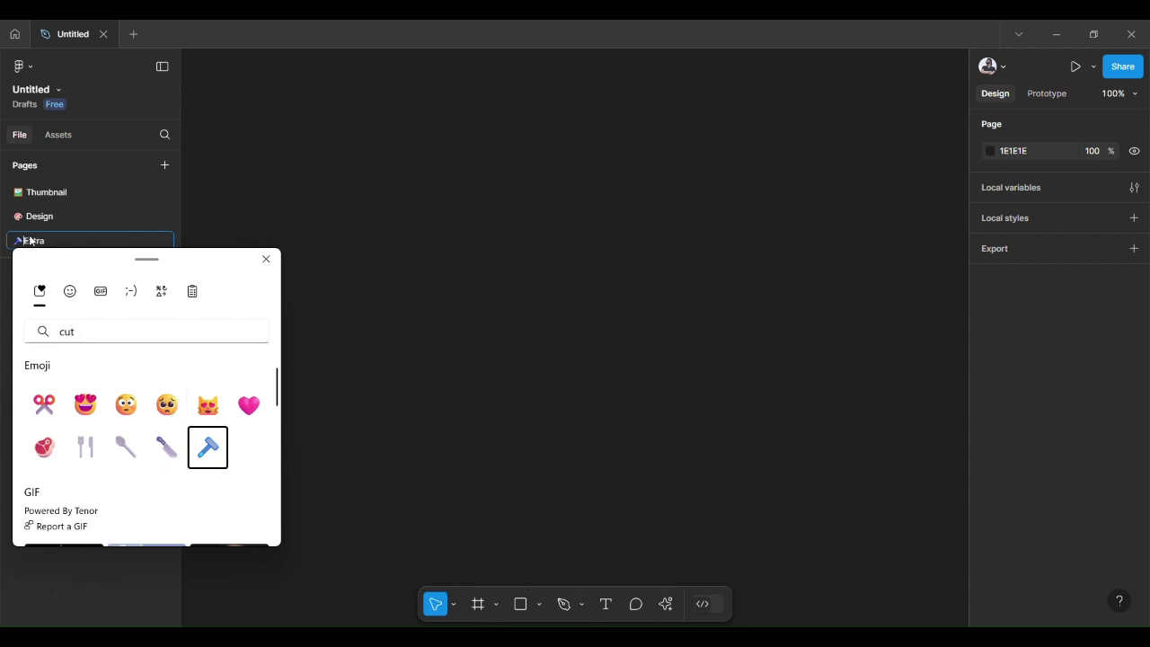
{"action": "key", "text": "Escape"}
{"action": "key", "text": "Return"}
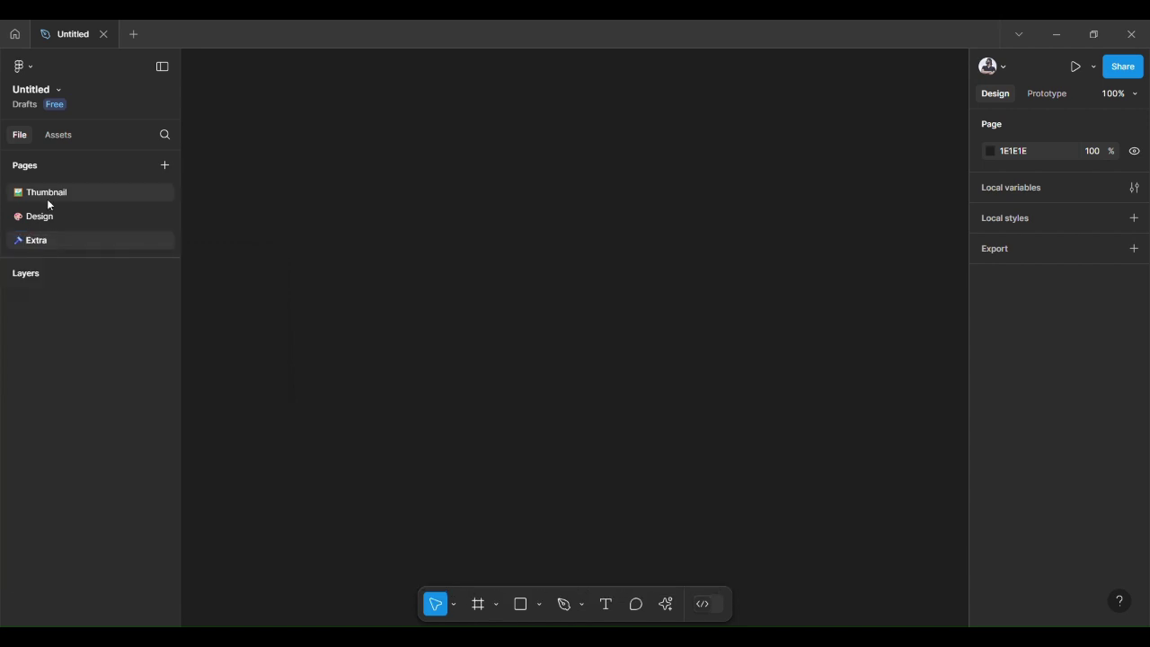
{"action": "left_click", "coordinate": [46, 215]}
Open the Thumbnail page, browse the Home recents dashboard, and return to the Untitled file
{"action": "left_click", "coordinate": [62, 191]}
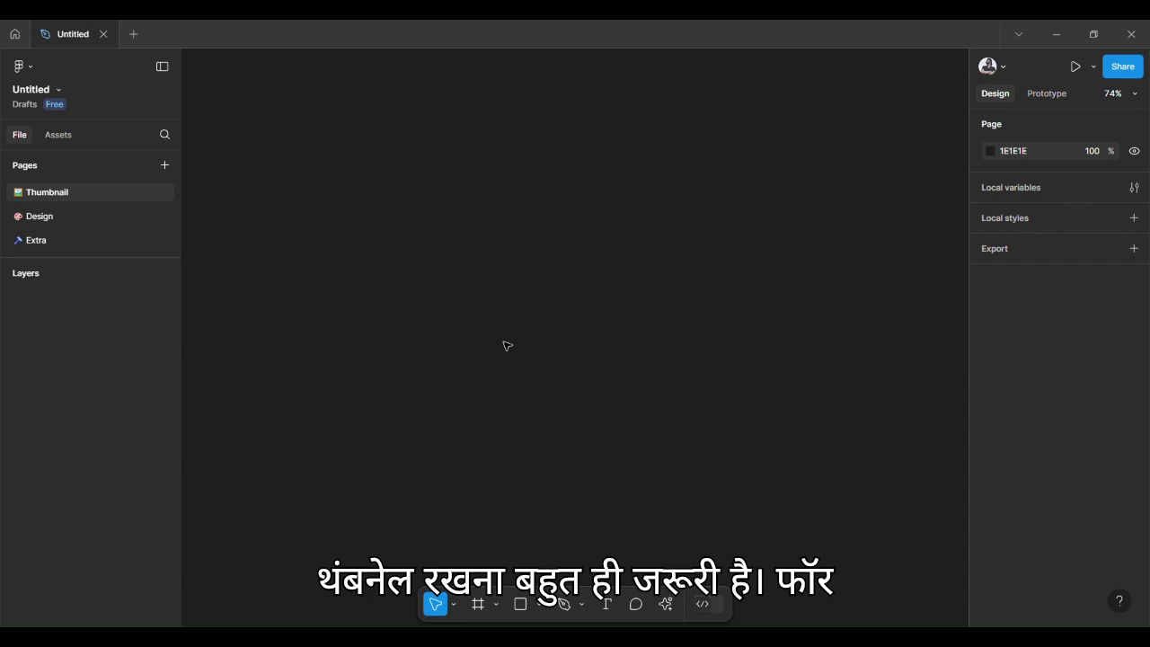
{"action": "left_click", "coordinate": [14, 34]}
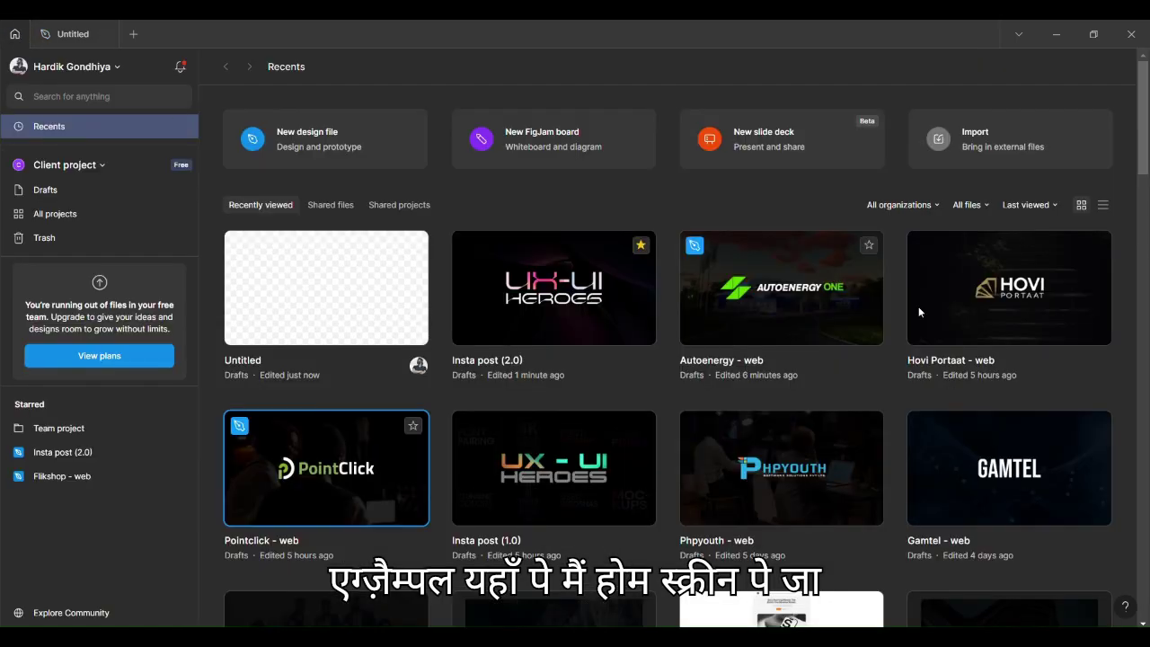
{"action": "scroll", "coordinate": [860, 315], "scroll_direction": "down", "scroll_amount": 5}
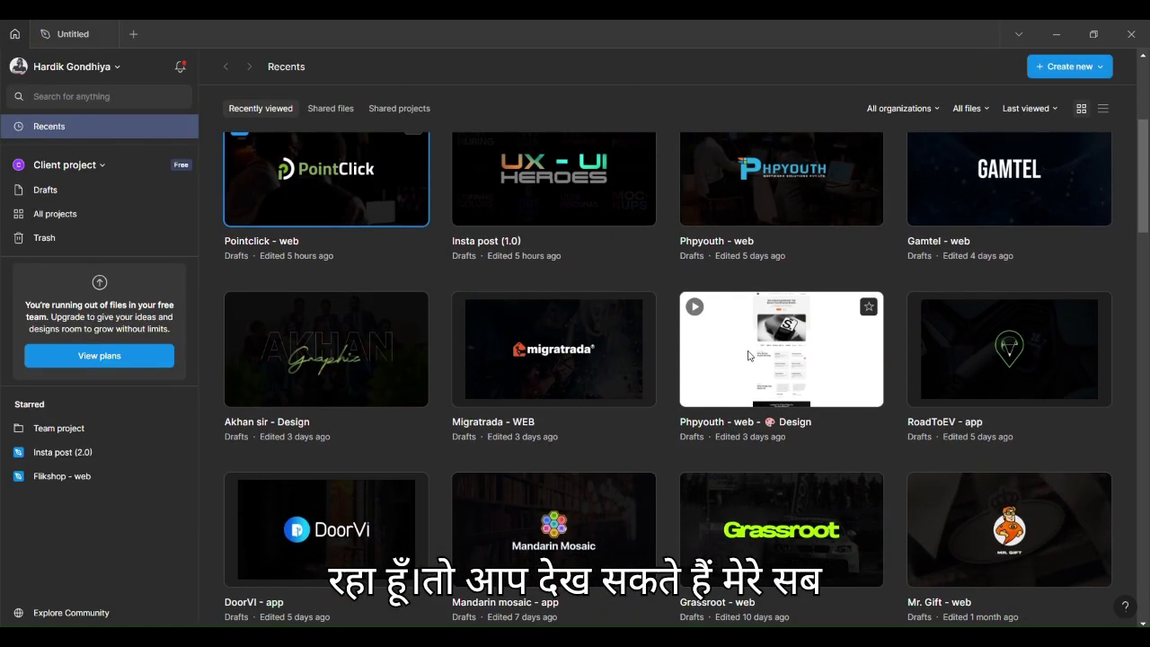
{"action": "scroll", "coordinate": [773, 364], "scroll_direction": "up", "scroll_amount": 5}
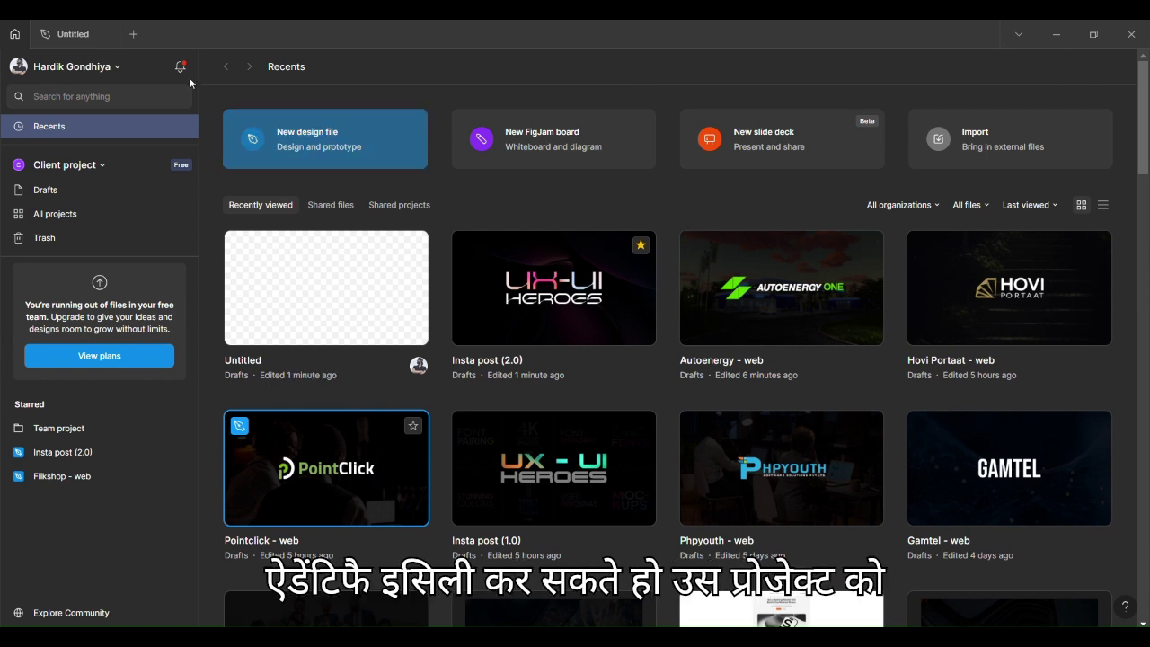
{"action": "left_click", "coordinate": [57, 37]}
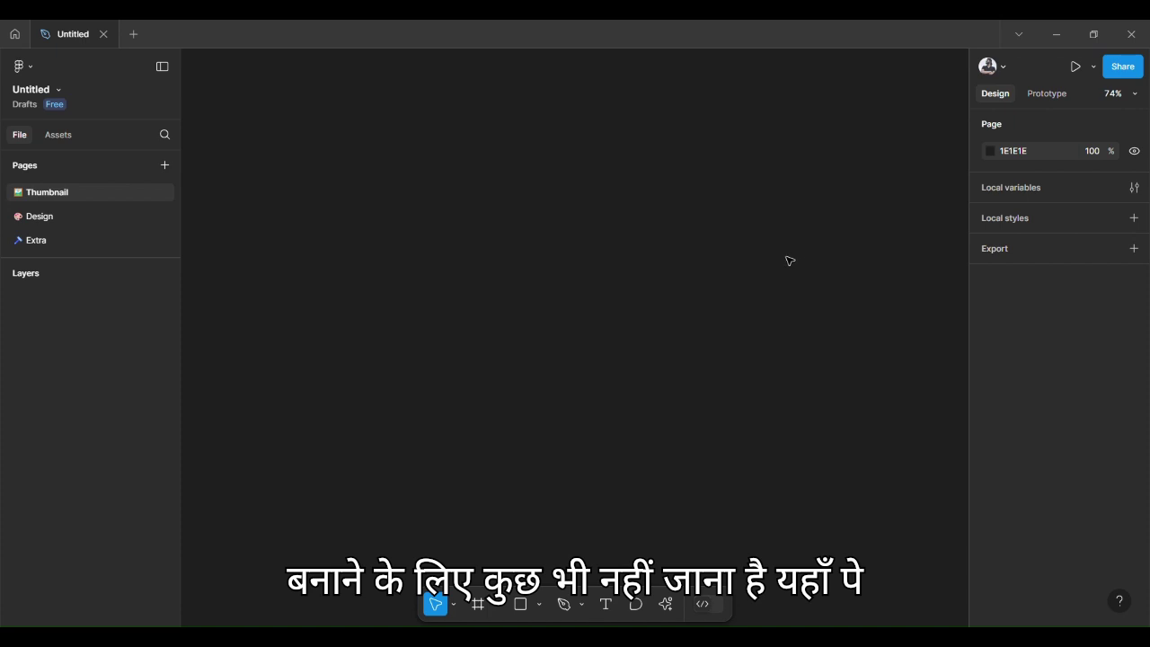
Add a 1920×1080 Plugin / file cover frame to the Thumbnail page
{"action": "key", "text": "f"}
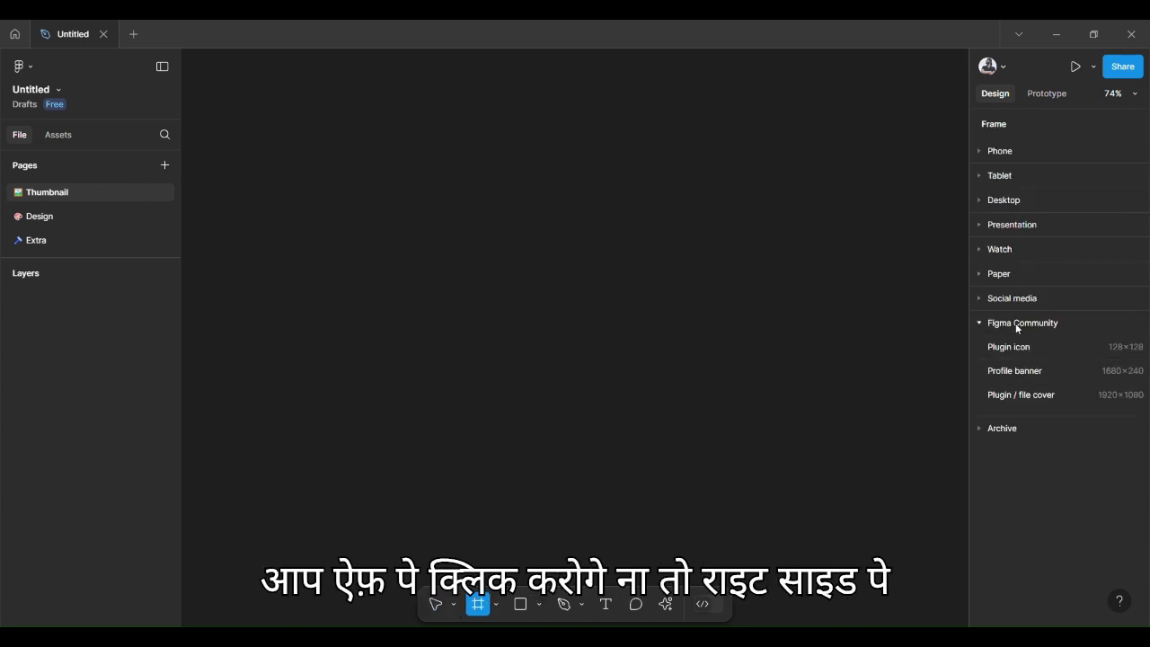
{"action": "left_click", "coordinate": [1030, 395]}
{"action": "left_click", "coordinate": [335, 72]}
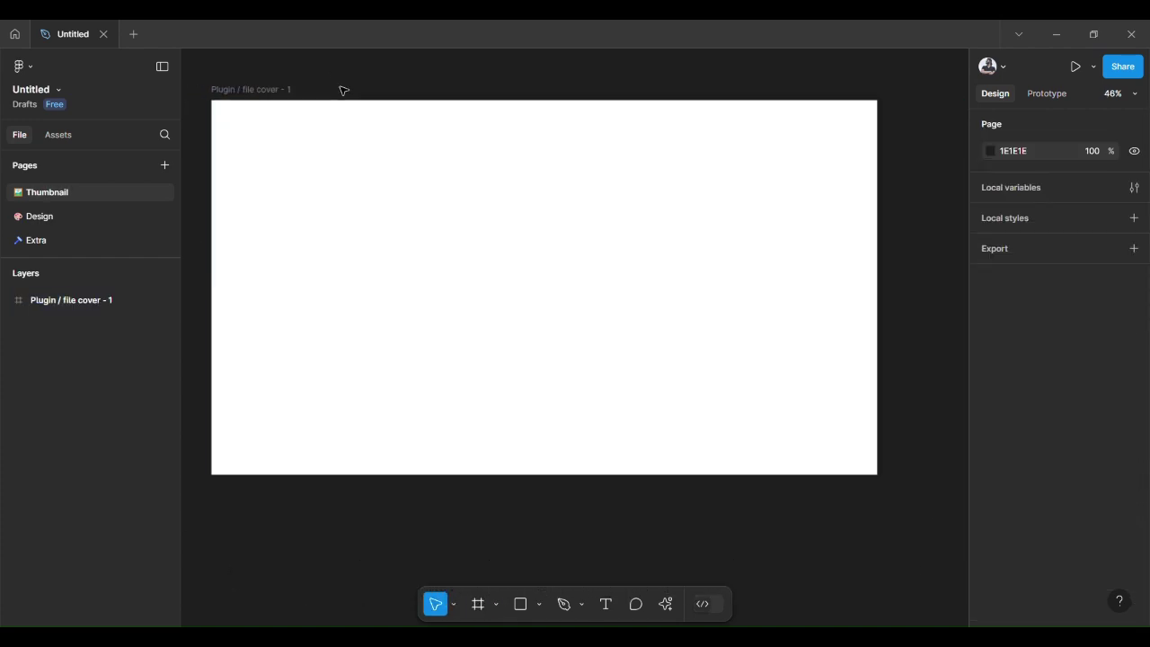
{"action": "left_click", "coordinate": [393, 185]}
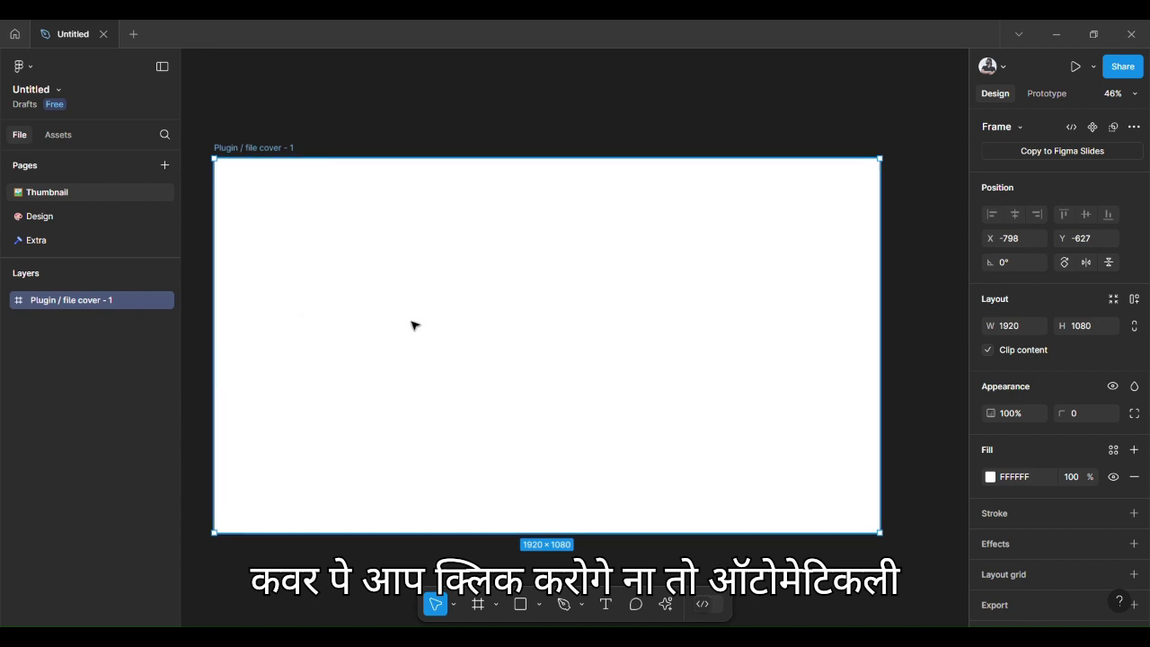
Place a 100×100 rectangle at the top-left of the cover frame
{"action": "key", "text": "r"}
{"action": "left_click", "coordinate": [395, 205]}
{"action": "key", "text": "alt+a"}
{"action": "key", "text": "alt+w"}
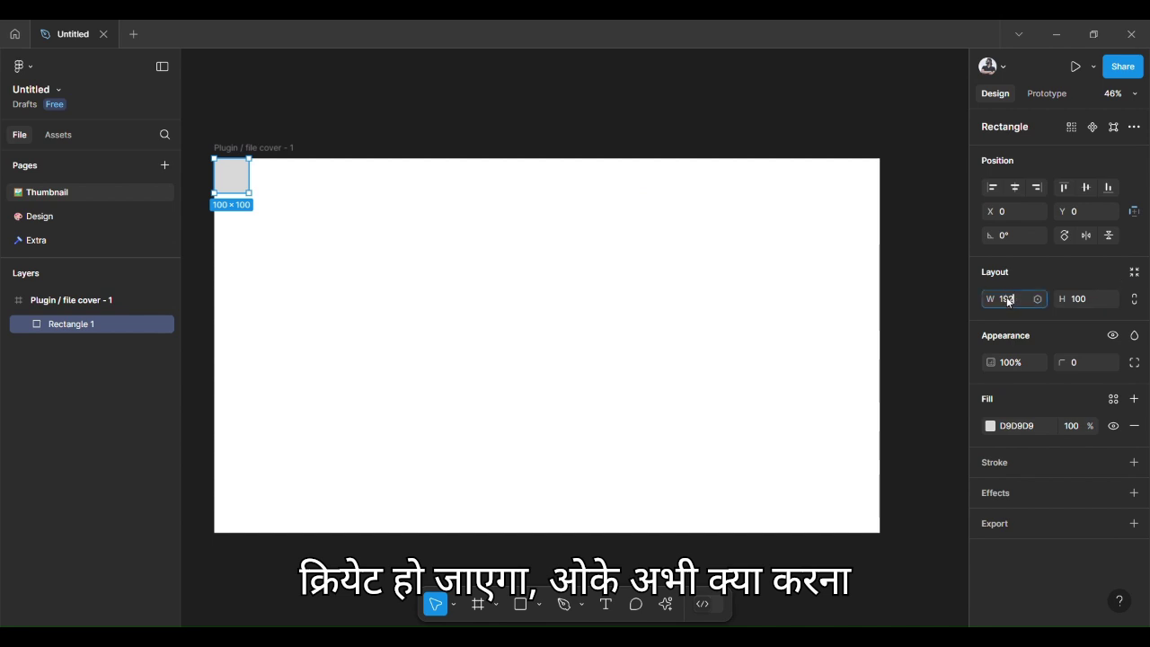
Resize the rectangle to 1920×1080 so it fills the frame
{"action": "type", "text": "0"}
{"action": "key", "text": "Tab"}
{"action": "type", "text": "1920"}
{"action": "type", "text": "1080"}
{"action": "key", "text": "Return"}
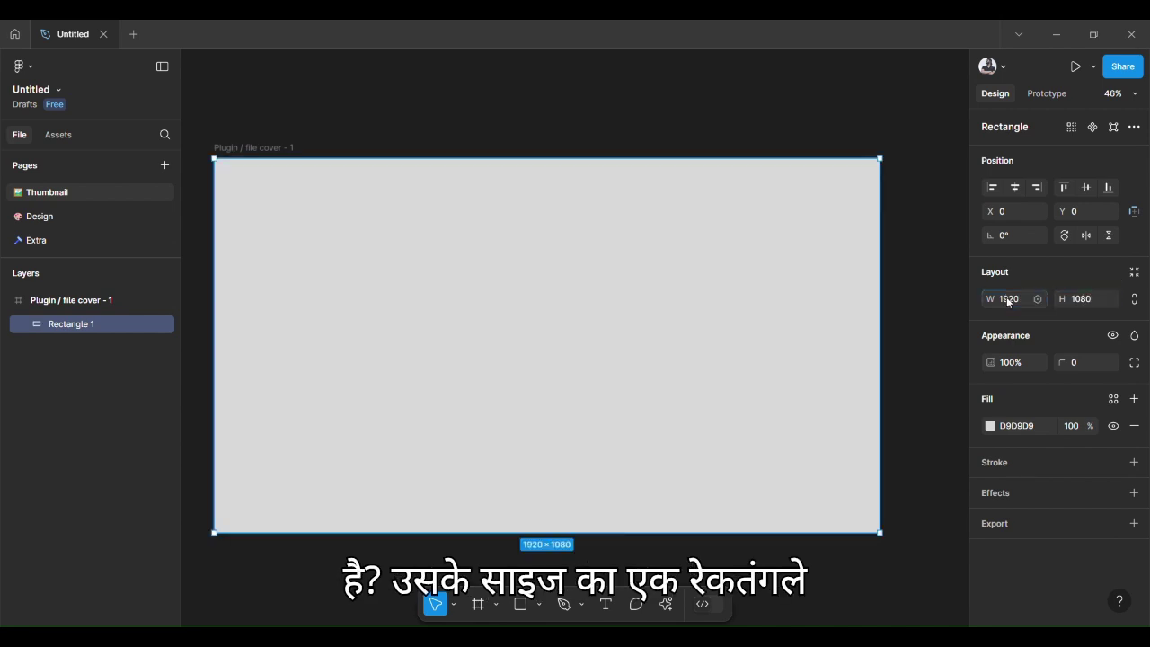
{"action": "left_click", "coordinate": [912, 292]}
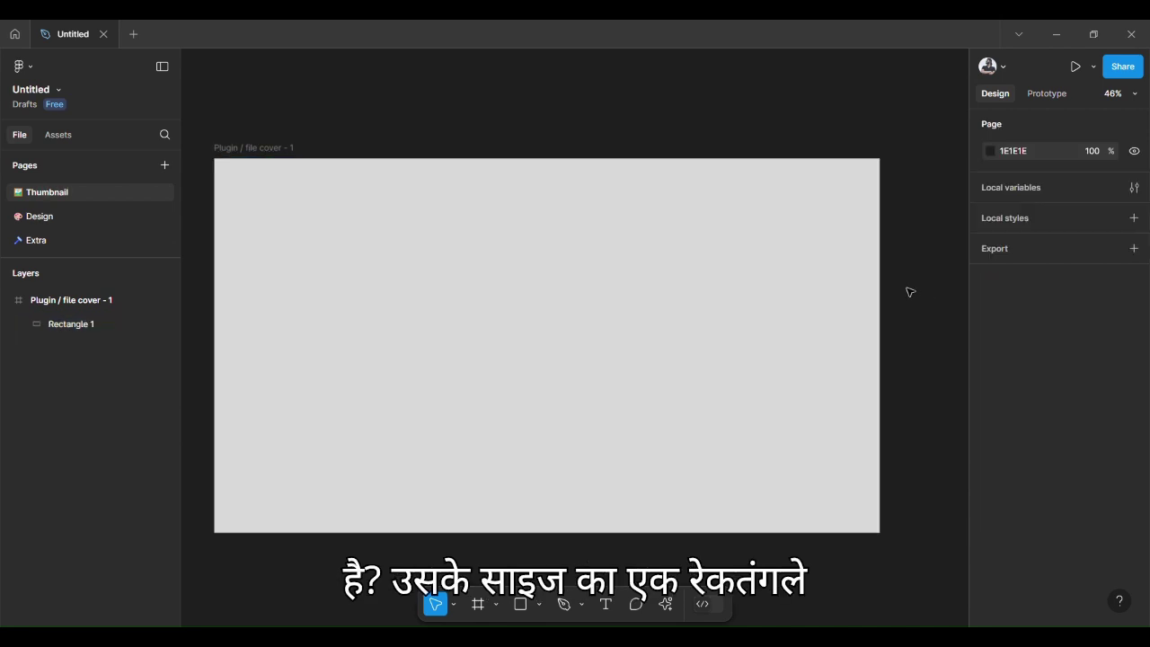
Rename the cover frame to Thumbnail, reusing the copied page name
{"action": "left_click", "coordinate": [259, 150]}
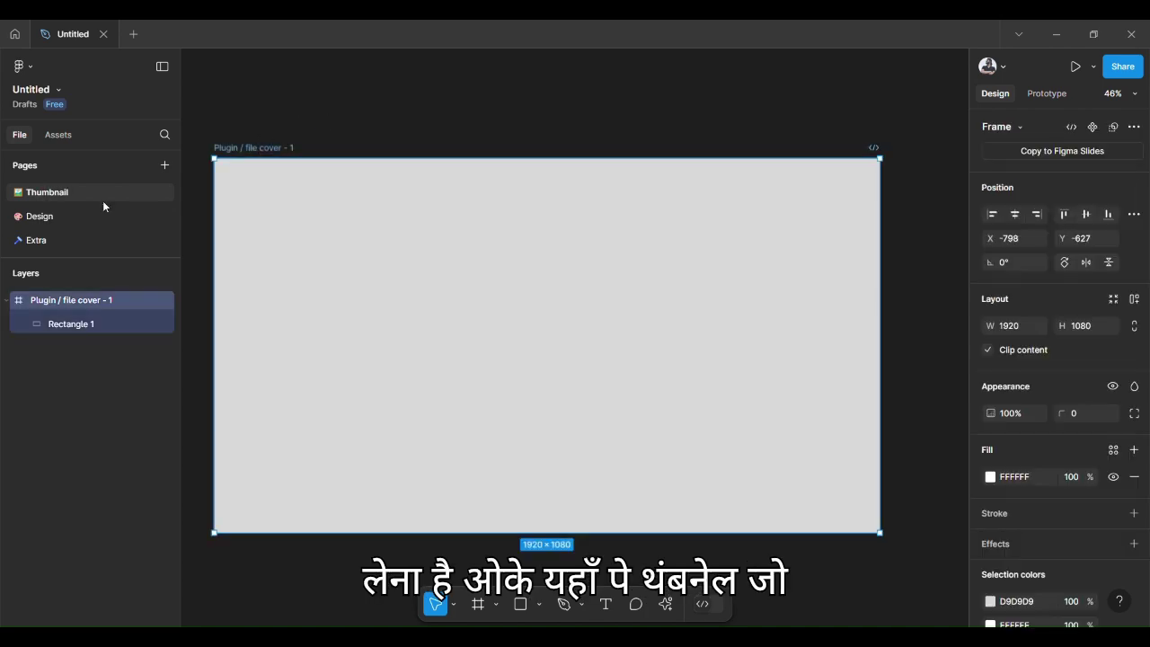
{"action": "double_click", "coordinate": [51, 191]}
{"action": "key", "text": "ctrl+c"}
{"action": "key", "text": "Escape"}
{"action": "left_click", "coordinate": [259, 149]}
{"action": "double_click", "coordinate": [258, 150]}
{"action": "key", "text": "ctrl+v"}
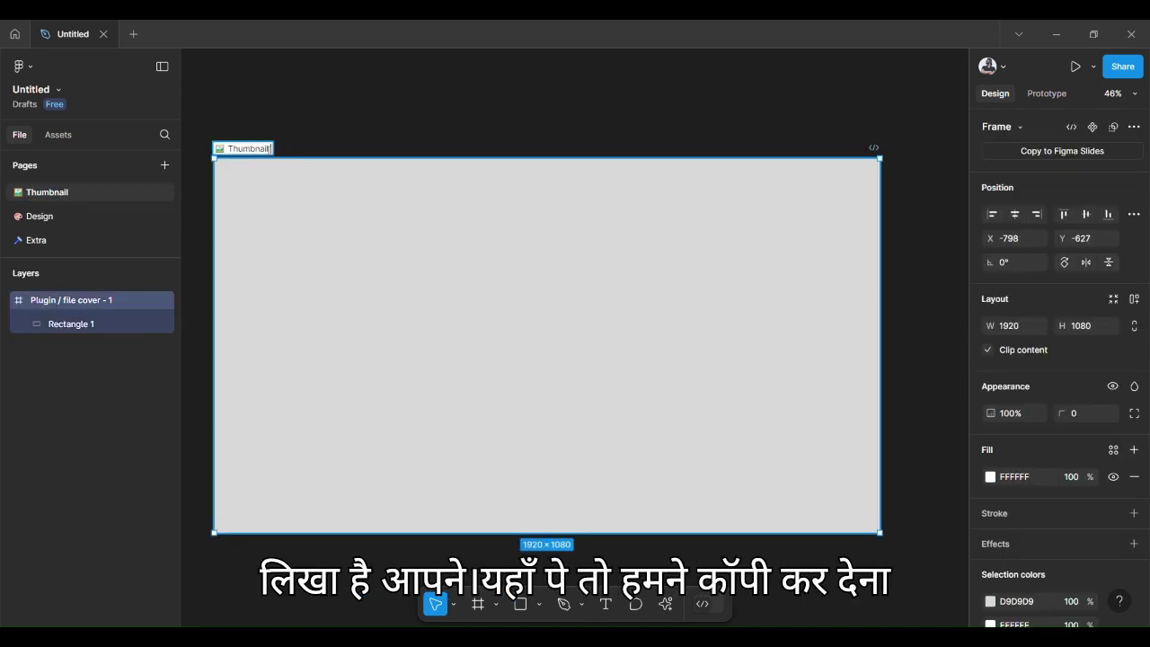
{"action": "key", "text": "Return"}
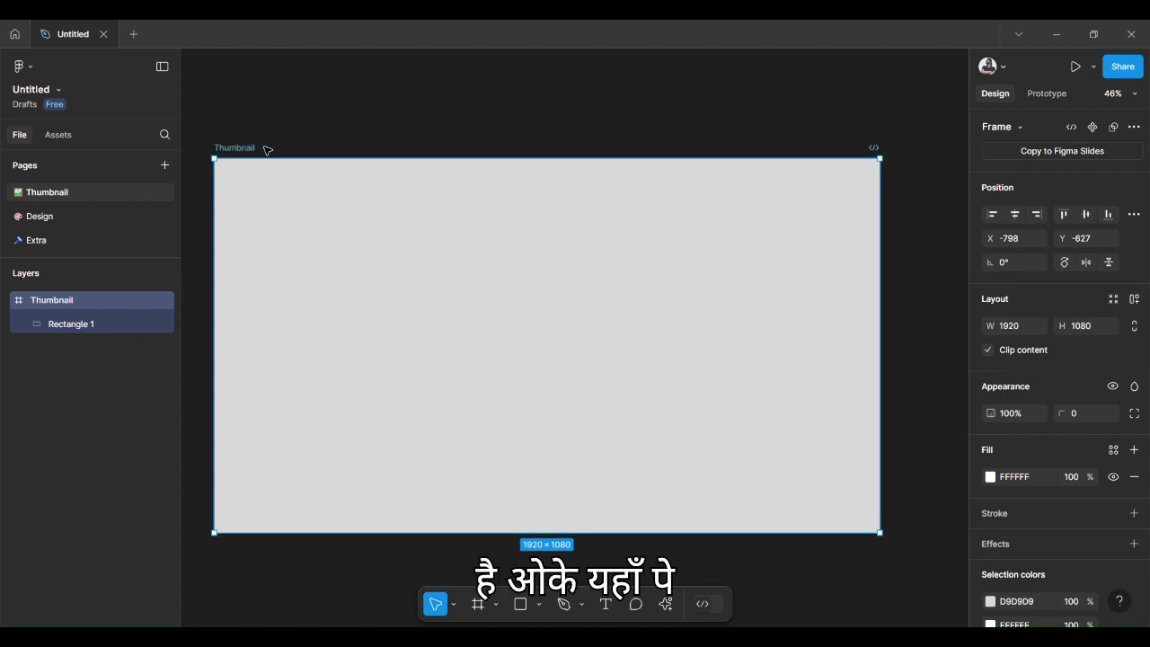
{"action": "left_click", "coordinate": [271, 105]}
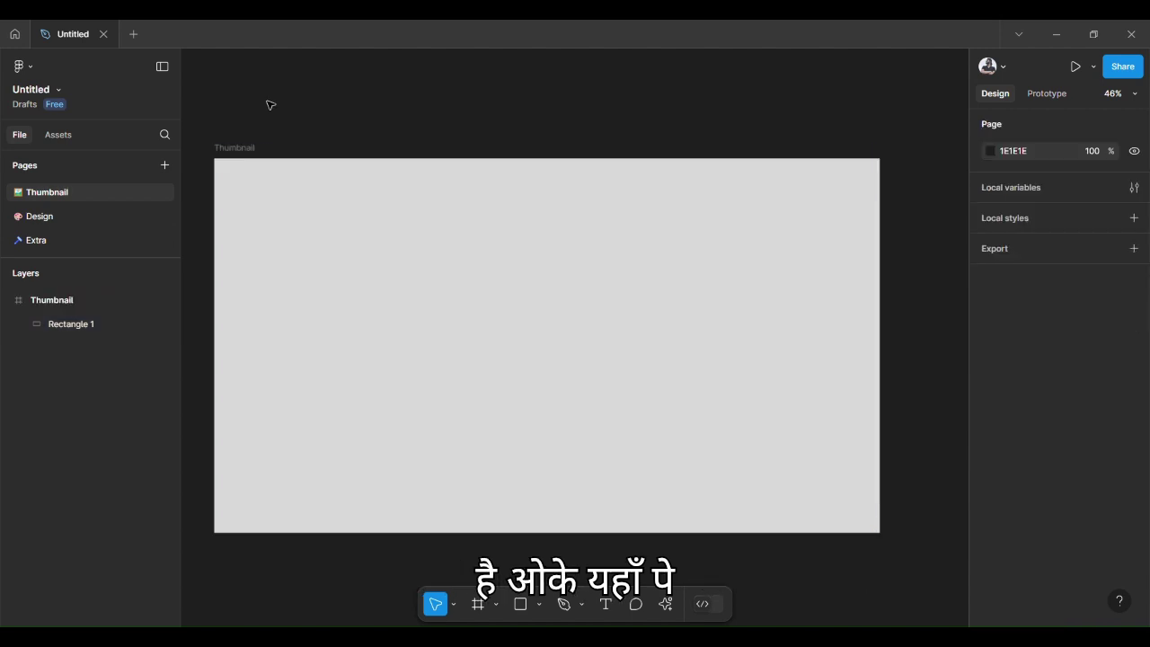
Open the Autoenergy - web file from Home alongside the Untitled file
{"action": "left_click", "coordinate": [15, 34]}
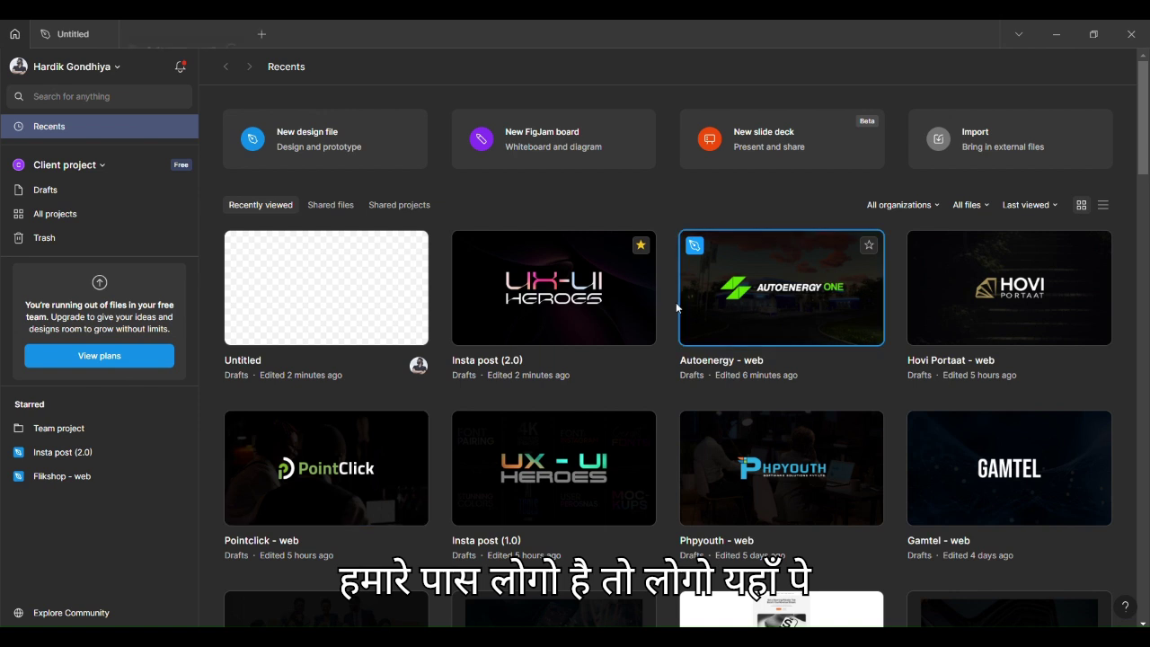
{"action": "left_click", "coordinate": [681, 302]}
{"action": "left_click", "coordinate": [73, 27]}
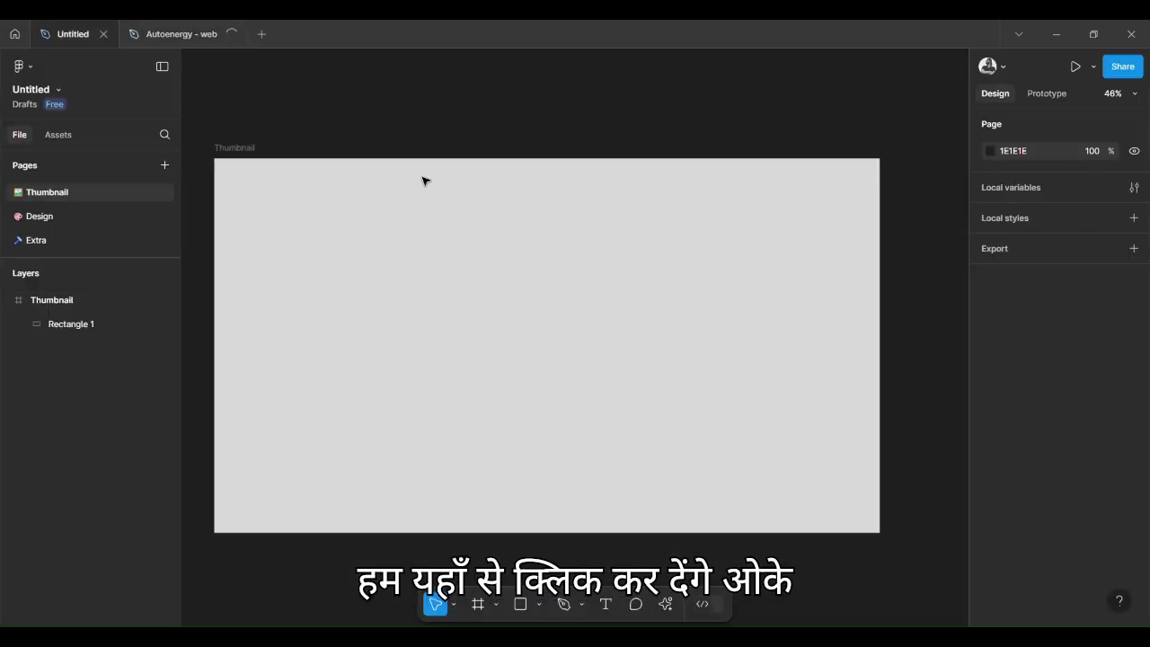
Set the background rectangle's fill to 555555 grey
{"action": "left_click", "coordinate": [71, 323]}
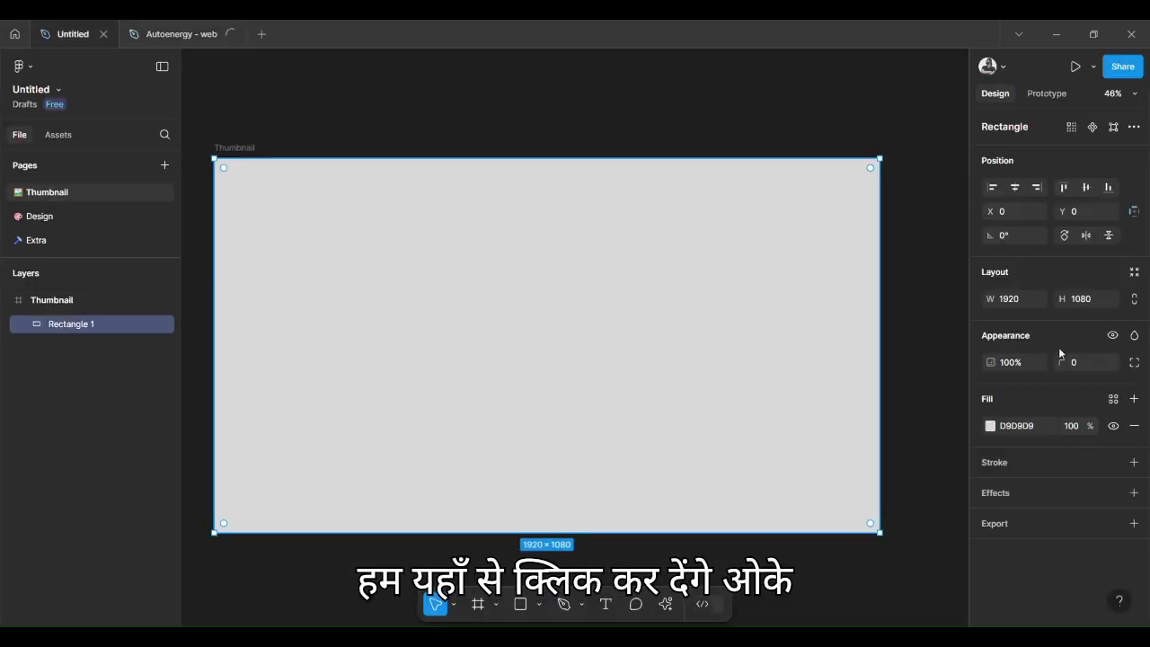
{"action": "left_click", "coordinate": [1016, 430]}
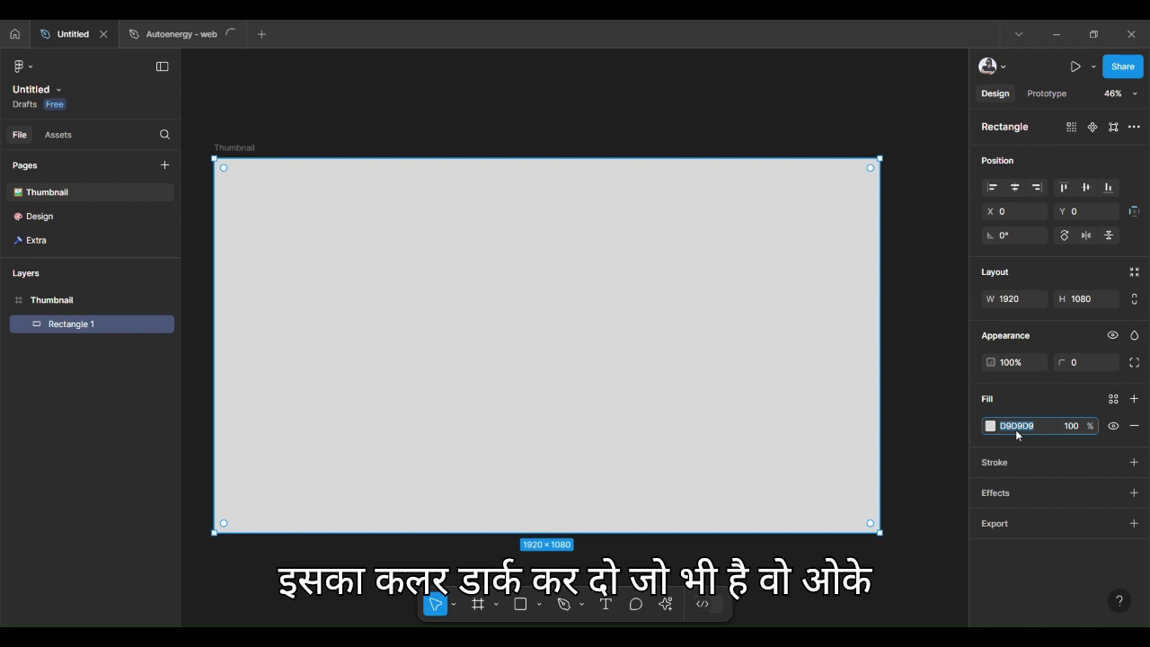
{"action": "type", "text": "1a"}
{"action": "key", "text": "Return"}
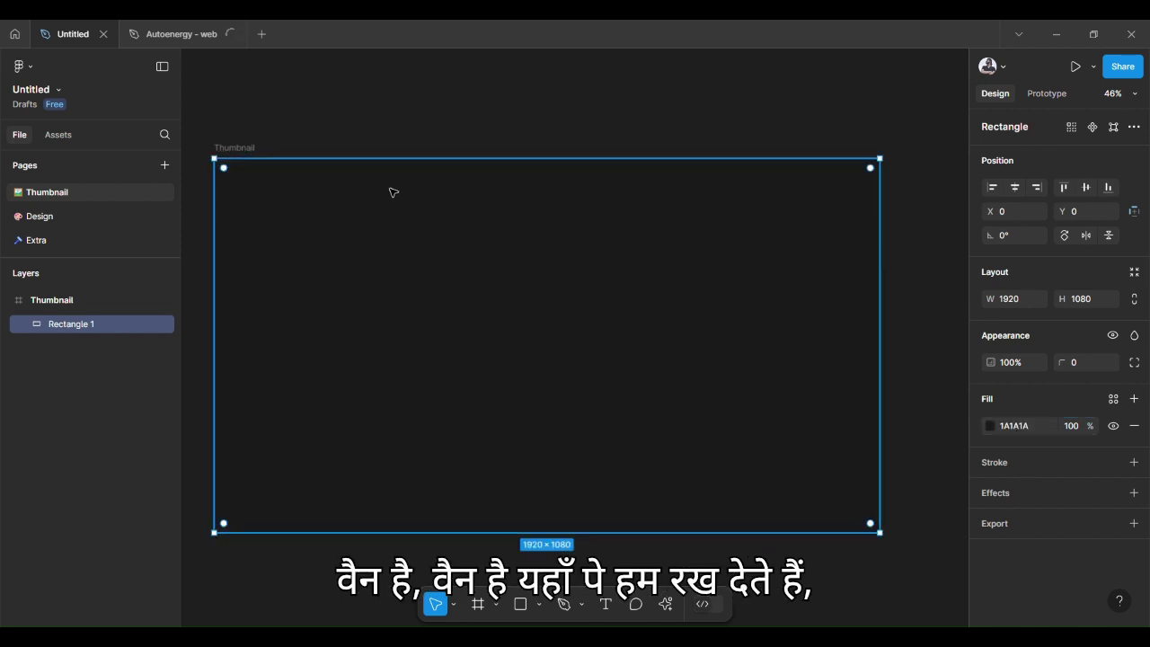
{"action": "left_click", "coordinate": [1018, 424]}
{"action": "type", "text": "5"}
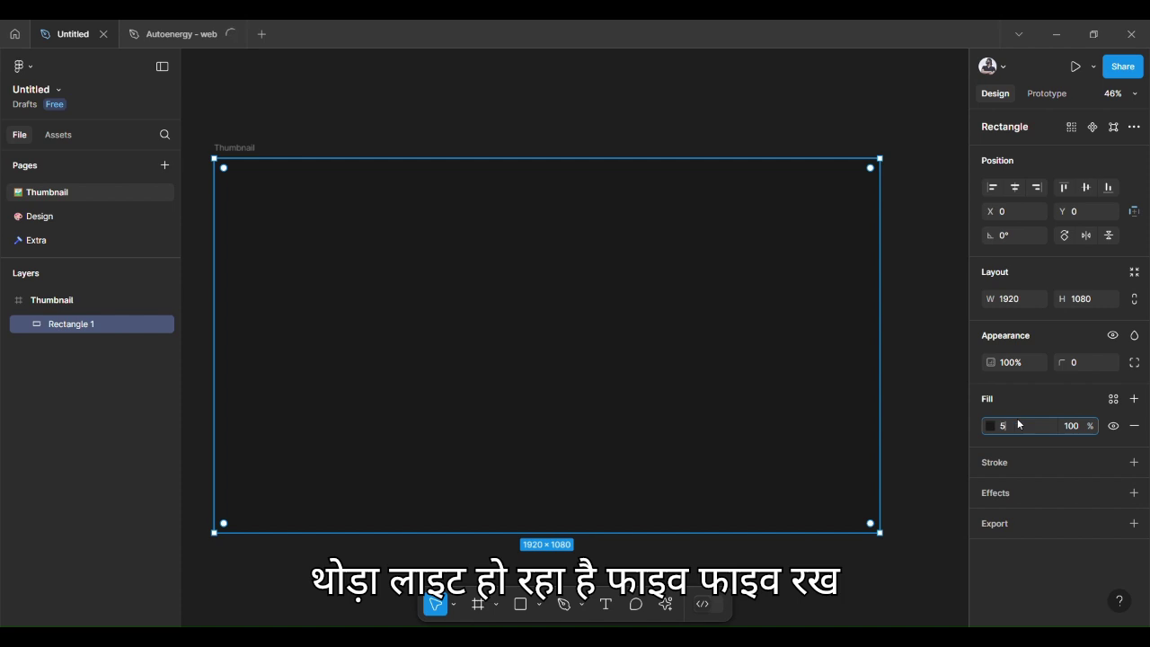
{"action": "key", "text": "Return"}
Copy the Autoenergy One logo from Autoenergy - web into the Thumbnail frame
{"action": "left_click", "coordinate": [194, 38]}
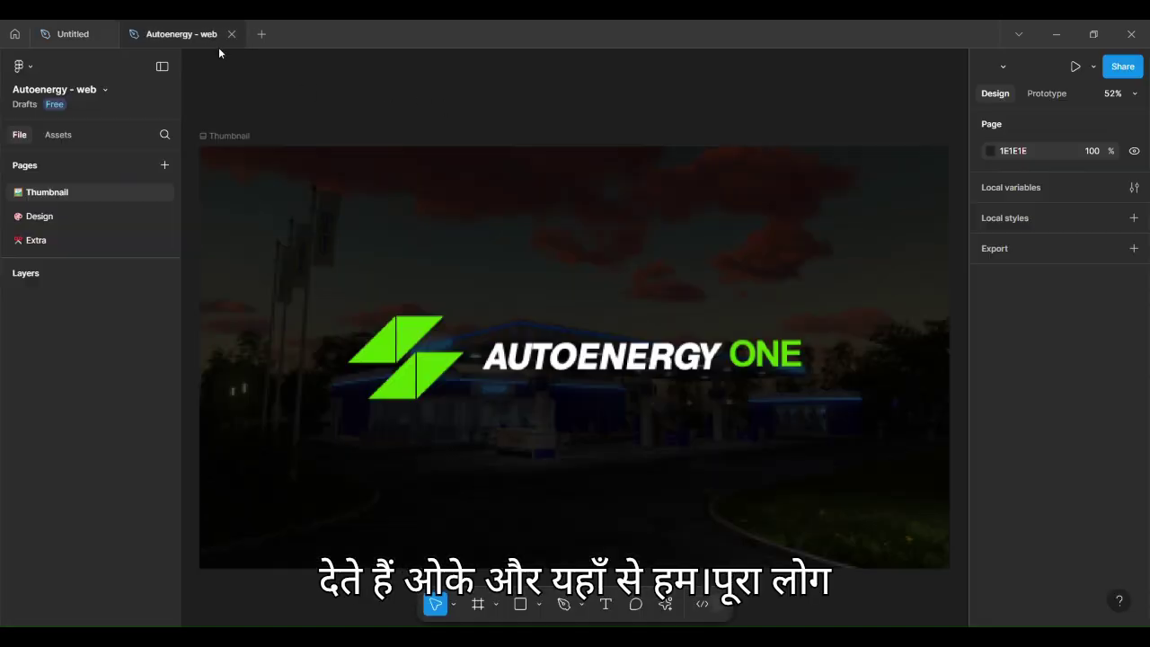
{"action": "left_click", "coordinate": [431, 346]}
{"action": "left_click", "coordinate": [113, 33]}
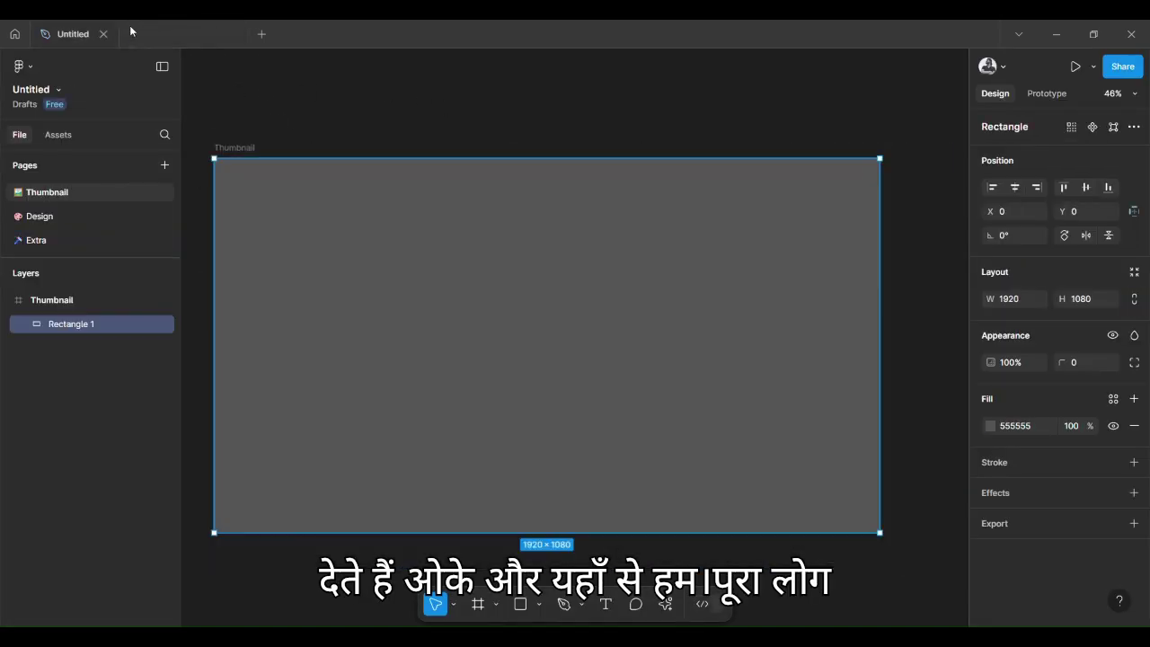
{"action": "key", "text": "ctrl+v"}
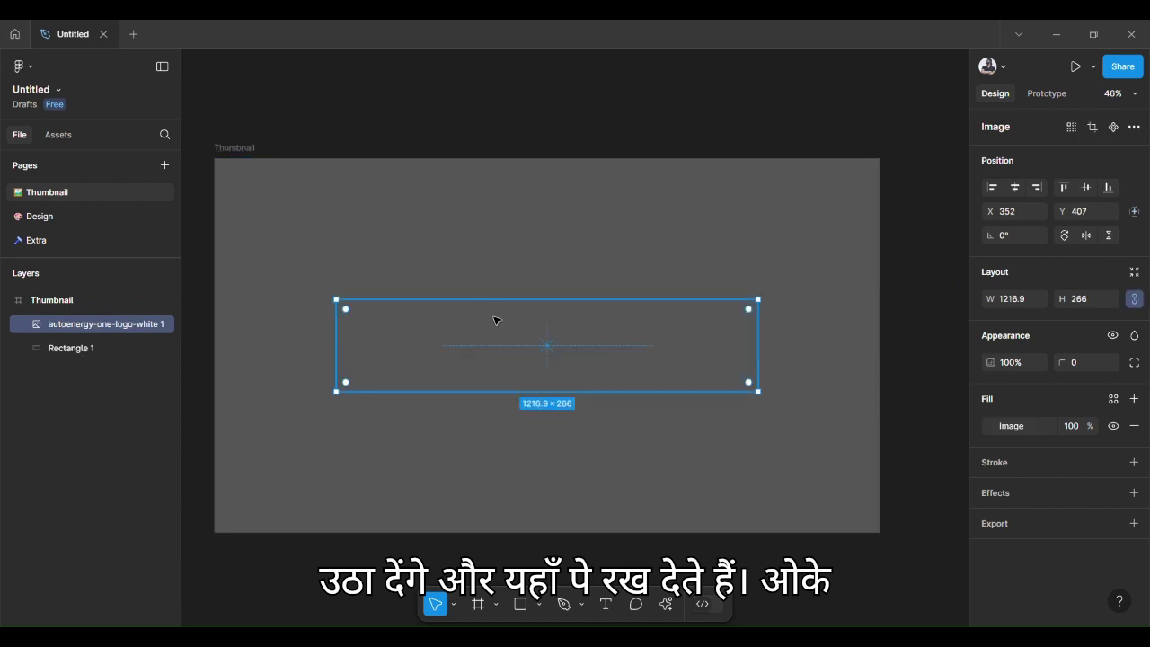
{"action": "left_click", "coordinate": [449, 115]}
{"action": "left_click", "coordinate": [238, 149]}
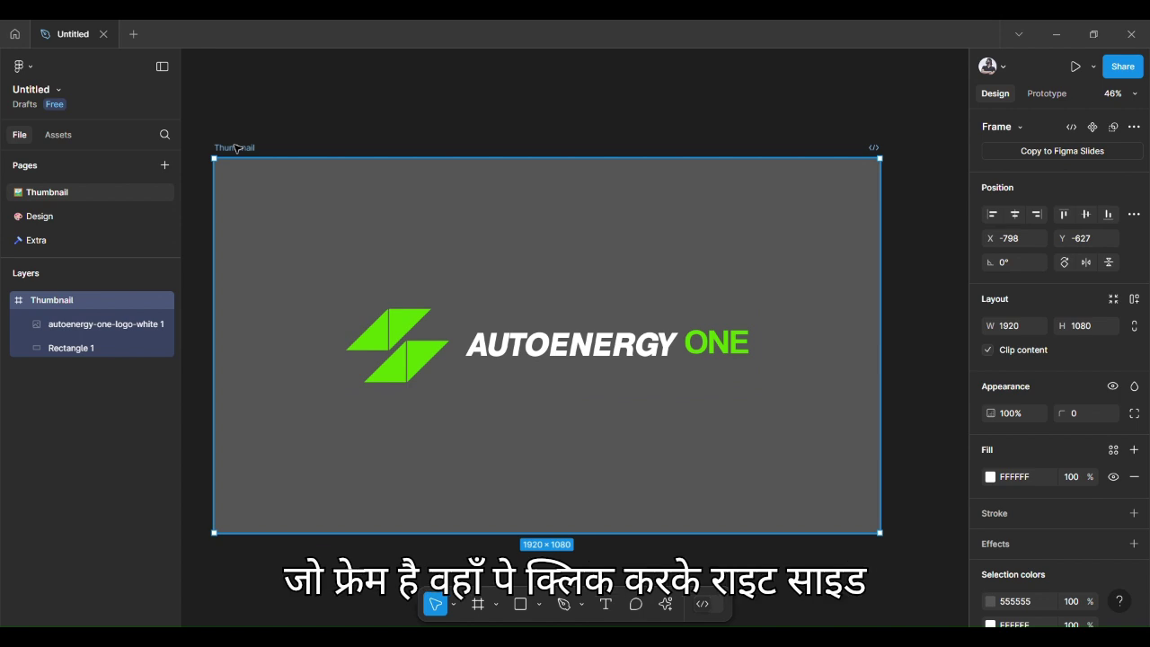
{"action": "right_click", "coordinate": [235, 150]}
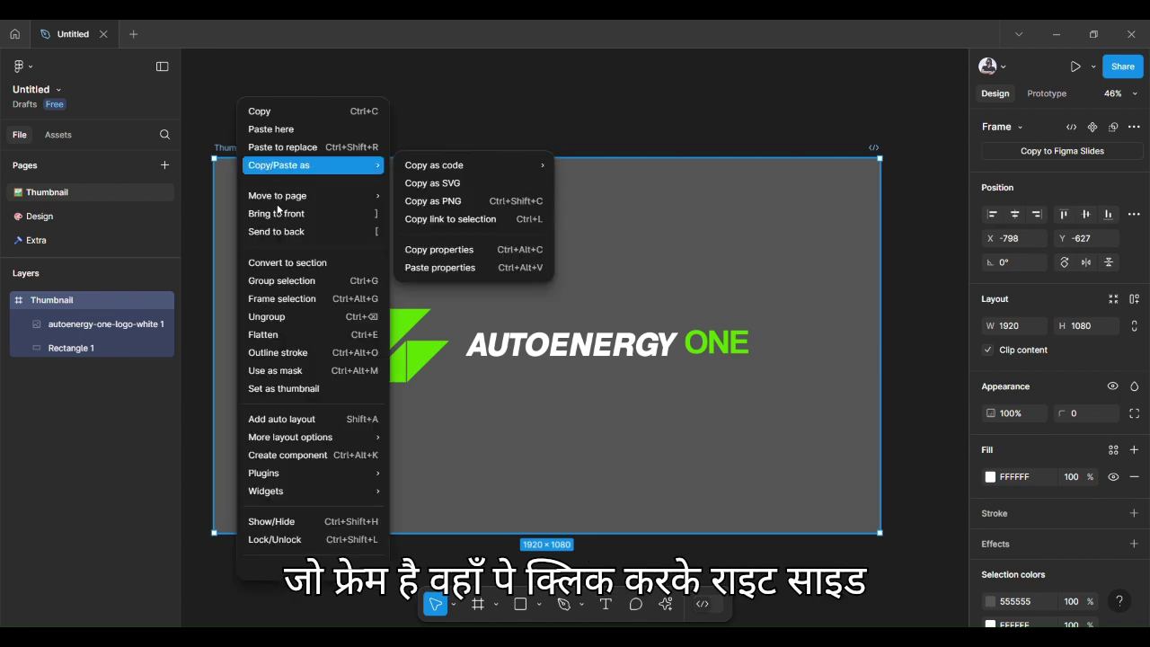
{"action": "left_click", "coordinate": [283, 388]}
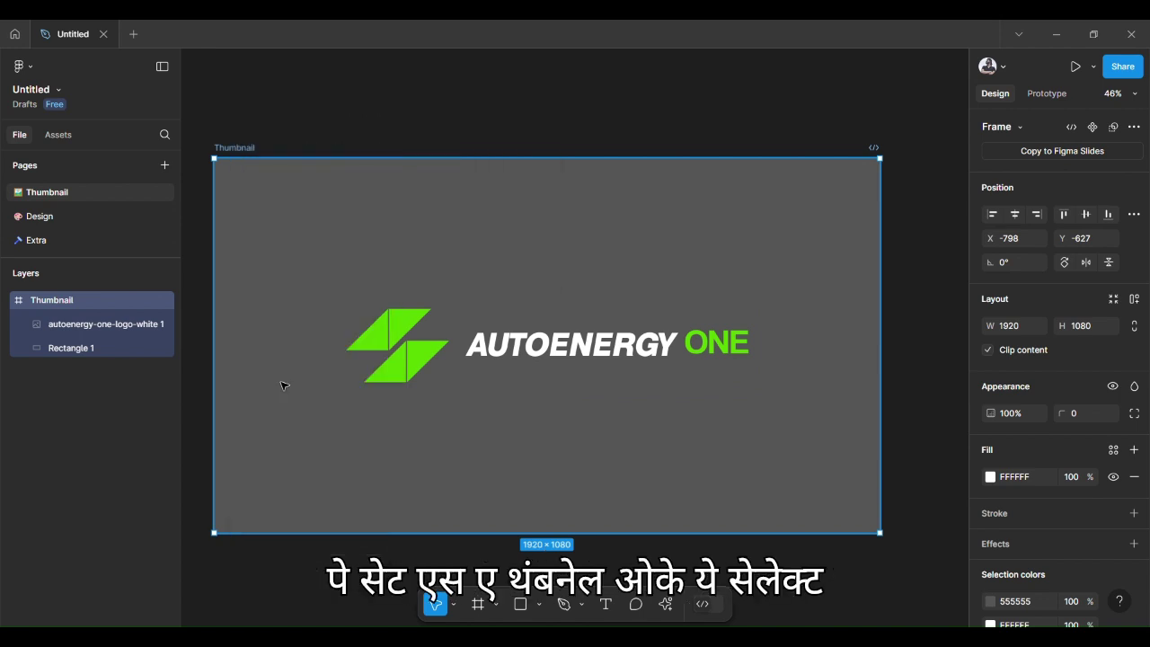
{"action": "left_click", "coordinate": [282, 114]}
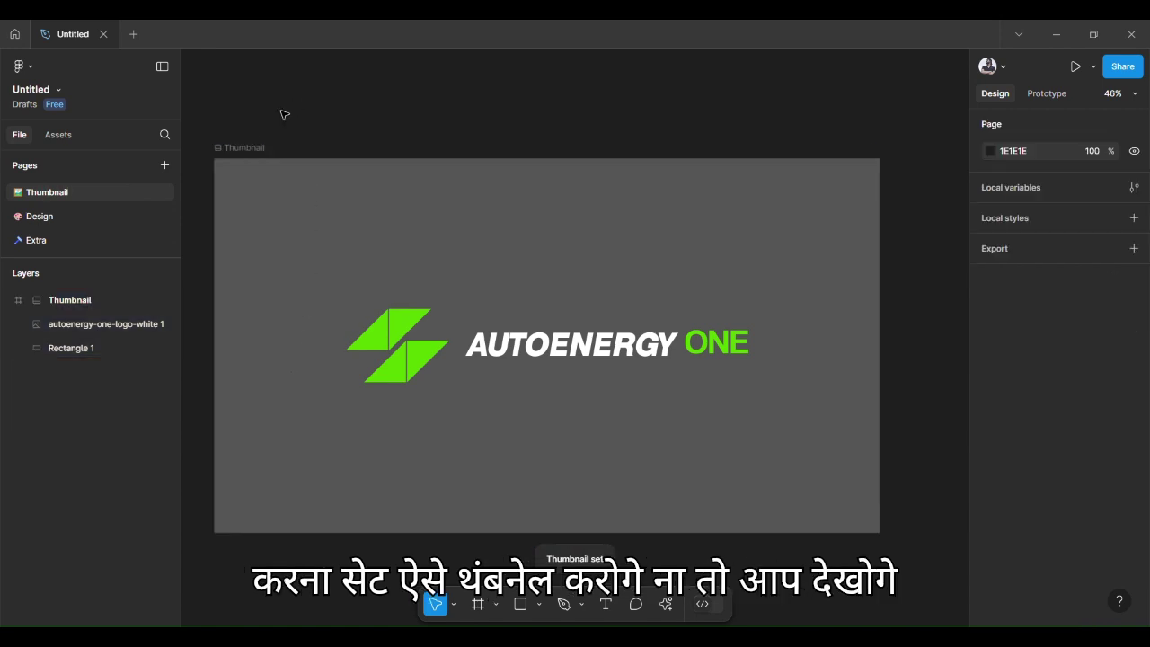
{"action": "left_click", "coordinate": [252, 151]}
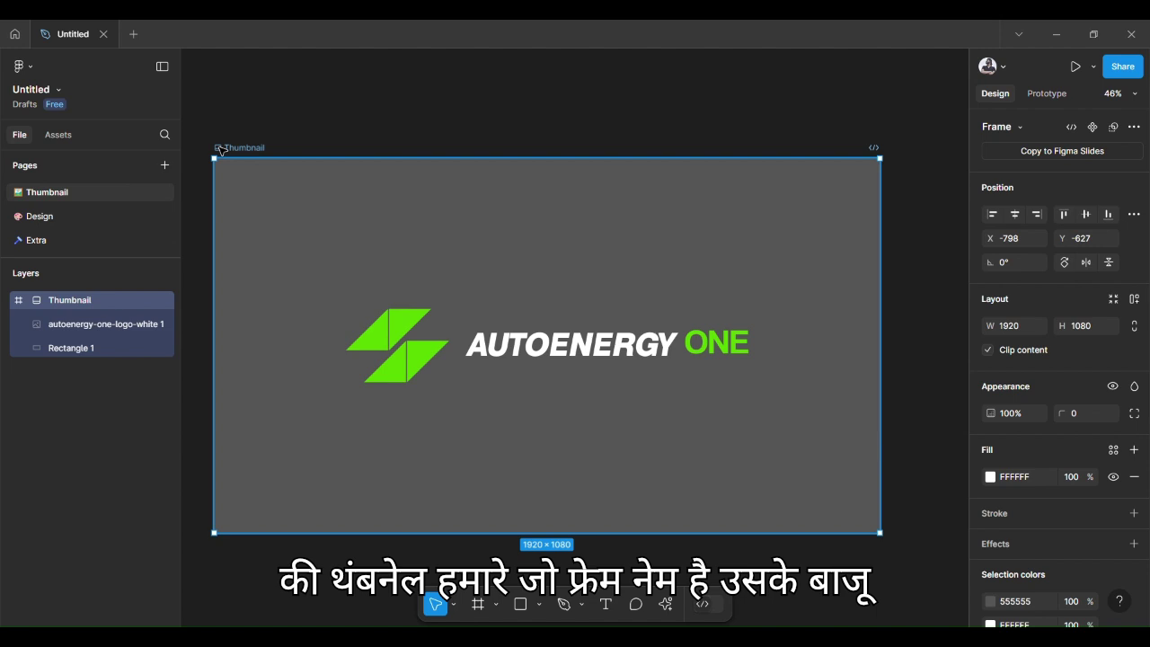
{"action": "left_click", "coordinate": [294, 112]}
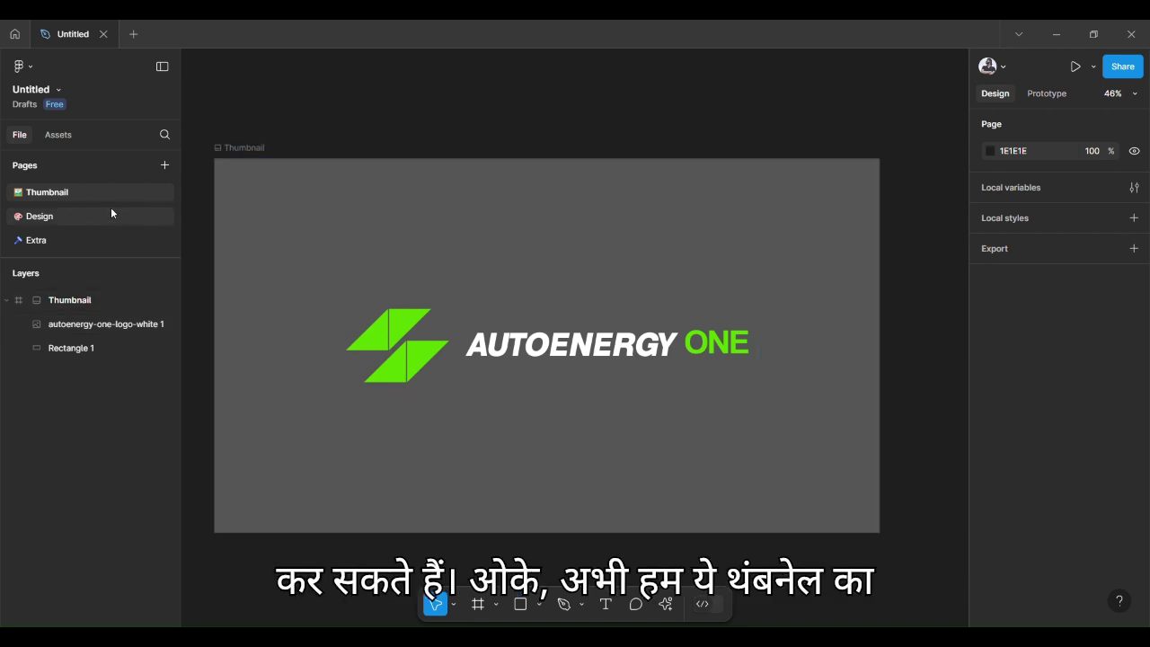
Place a new frame on the Design page and size it 1920×1080
{"action": "left_click", "coordinate": [35, 219]}
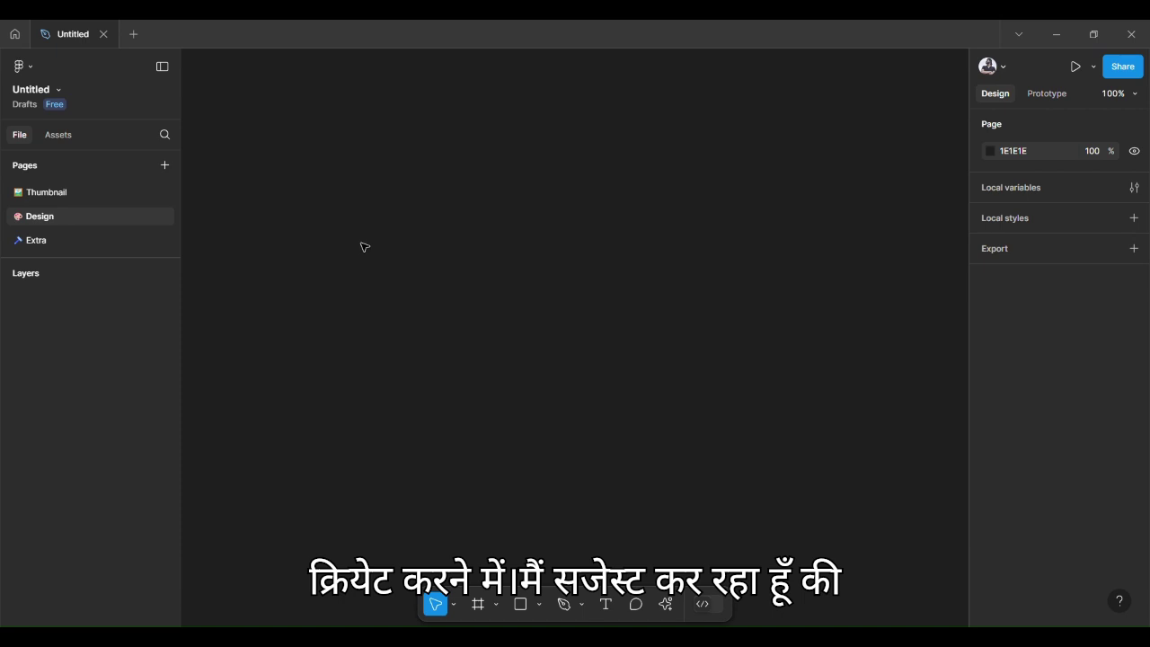
{"action": "key", "text": "f"}
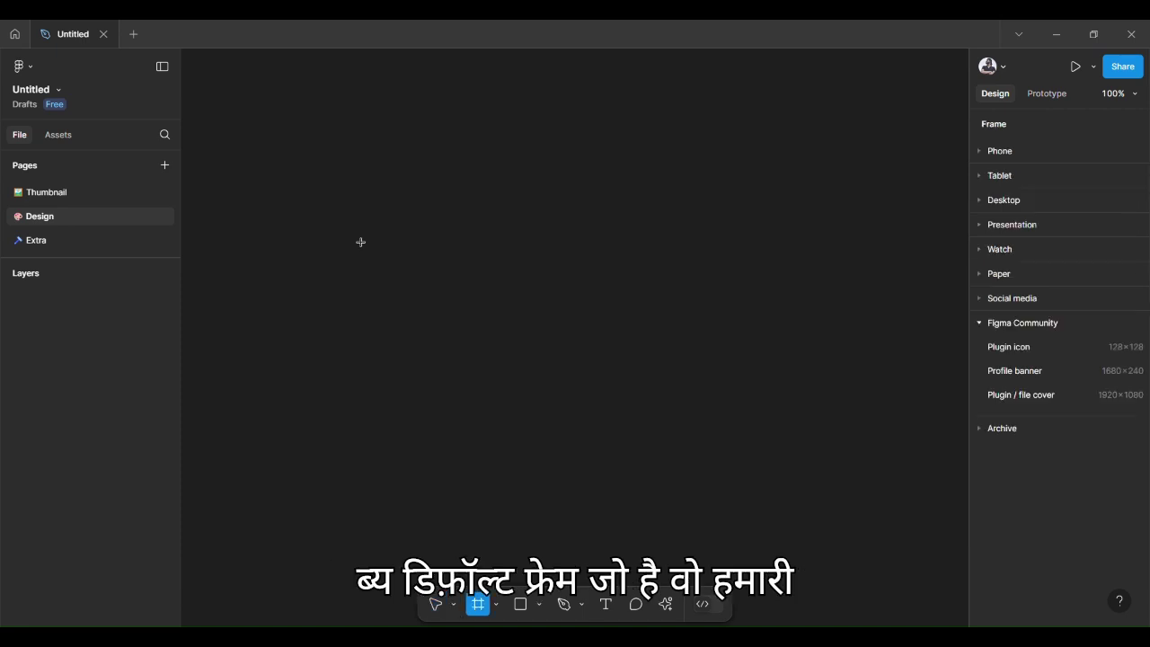
{"action": "left_click", "coordinate": [361, 242]}
{"action": "left_click", "coordinate": [1021, 299]}
{"action": "type", "text": "1"}
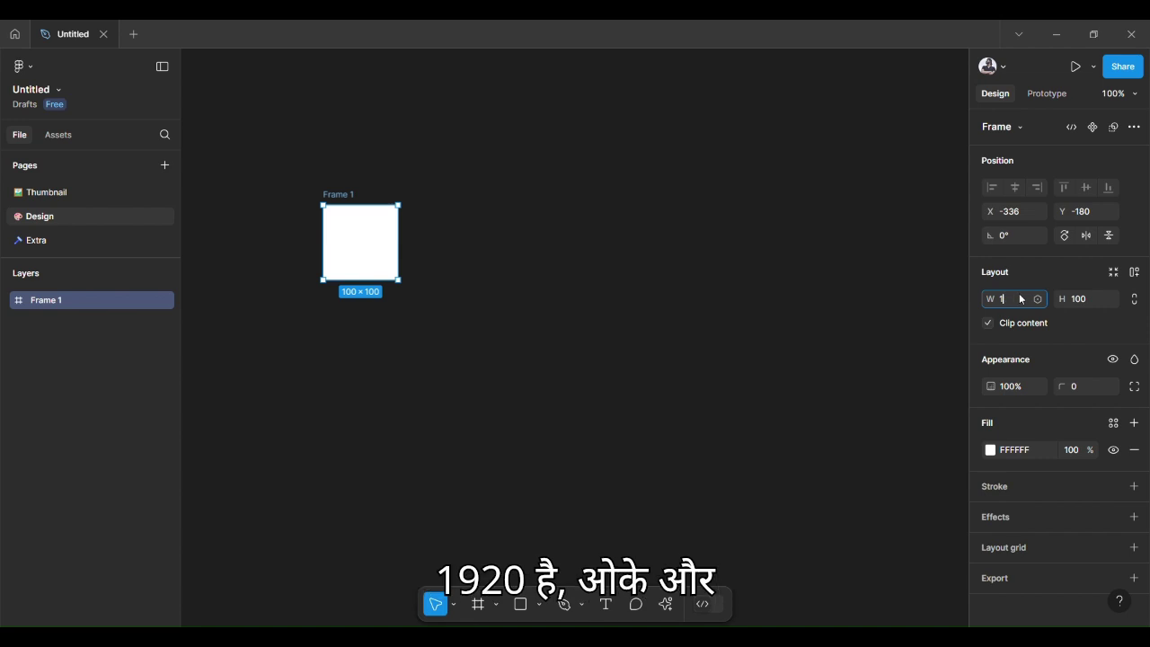
{"action": "type", "text": "920"}
{"action": "key", "text": "Tab"}
{"action": "type", "text": "4"}
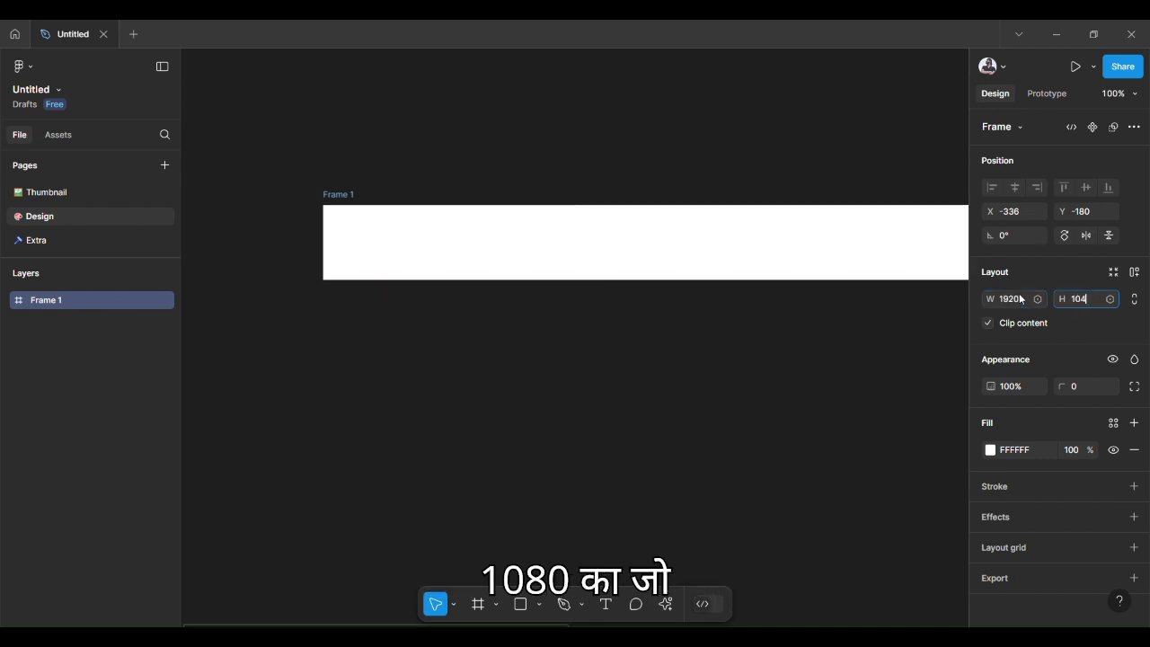
{"action": "key", "text": "Return"}
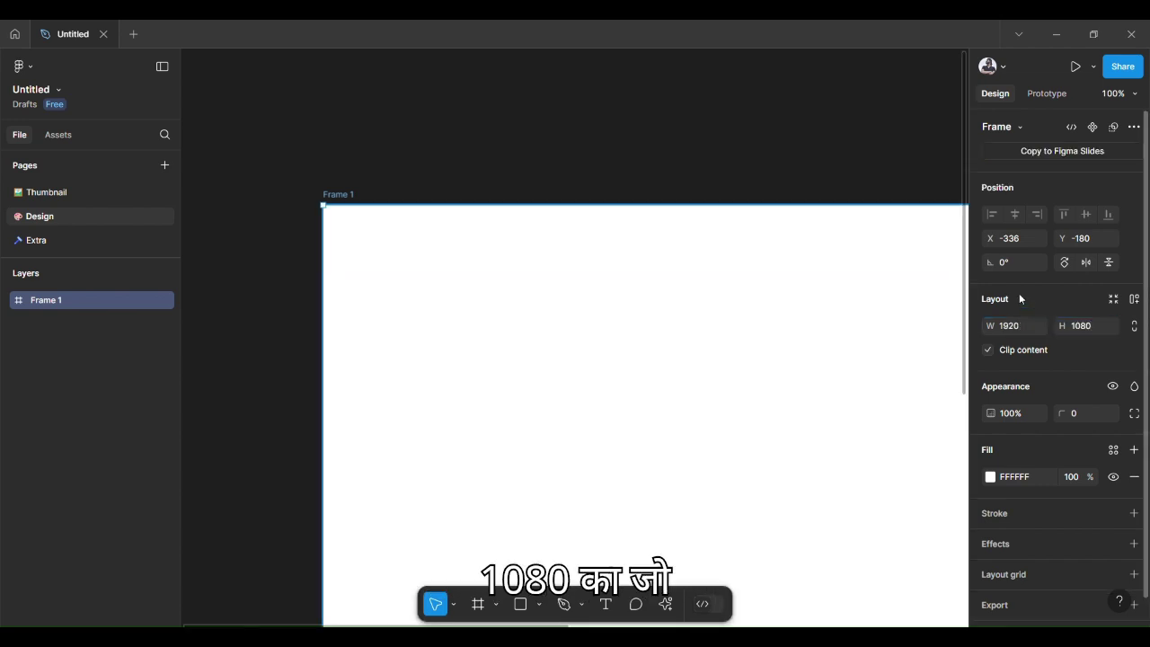
Scroll the canvas to view Frame 1 and check its selection
{"action": "scroll", "coordinate": [488, 285], "scroll_direction": "down", "scroll_amount": 2}
{"action": "scroll", "coordinate": [525, 256], "scroll_direction": "down", "scroll_amount": 3}
{"action": "scroll", "coordinate": [667, 298], "scroll_direction": "down", "scroll_amount": 2}
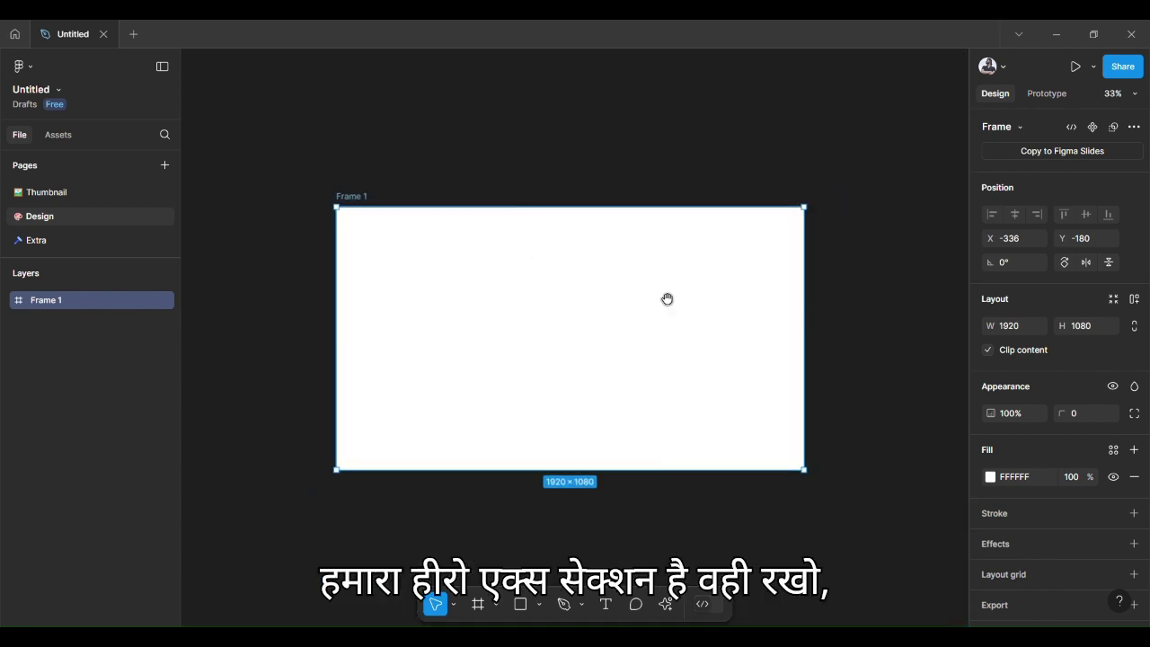
{"action": "scroll", "coordinate": [830, 323], "scroll_direction": "right", "scroll_amount": 1}
{"action": "left_click", "coordinate": [454, 183]}
{"action": "left_click", "coordinate": [327, 195]}
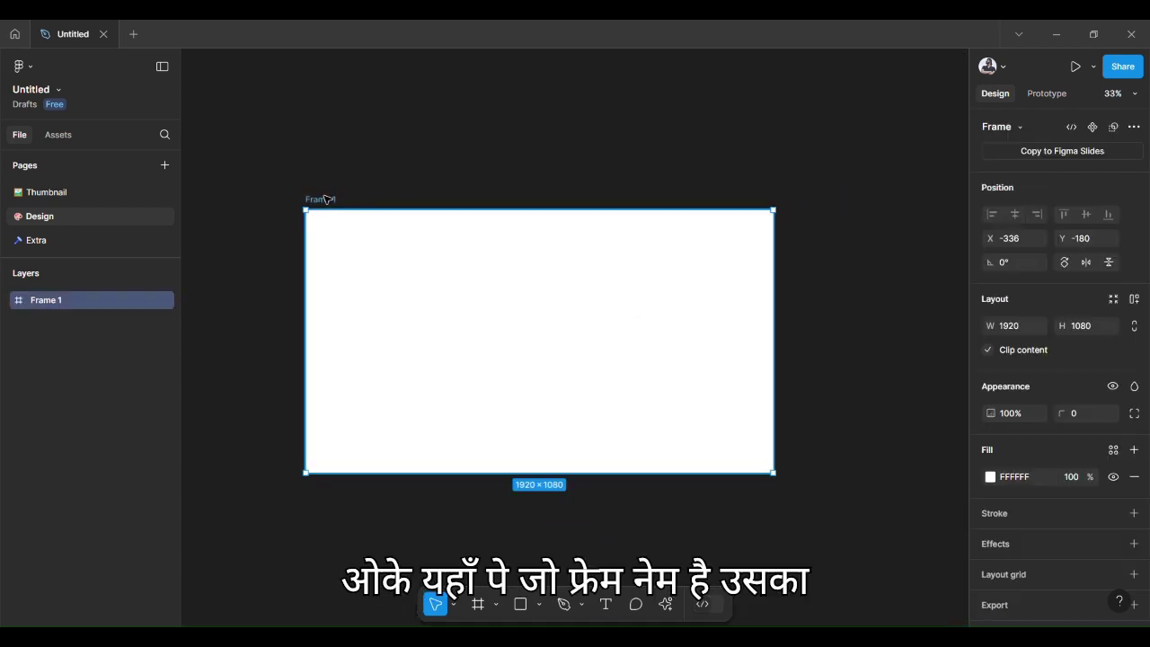
{"action": "left_click", "coordinate": [331, 176]}
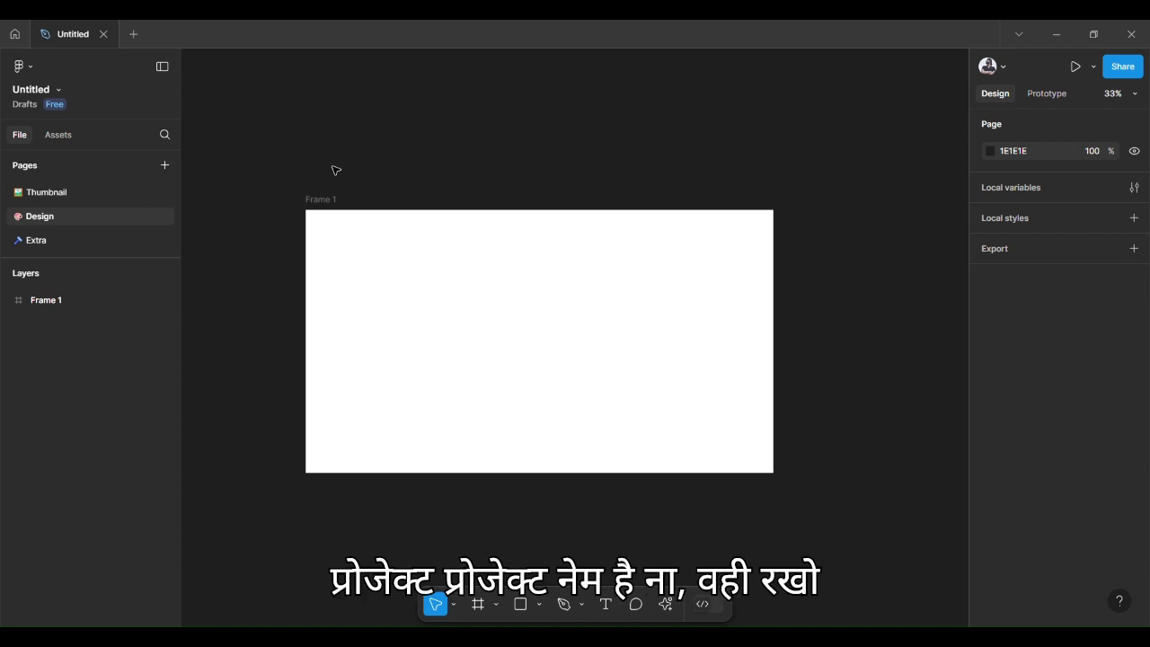
Rename the Frame 1 label on the canvas to 'Project X - Homepage'
{"action": "double_click", "coordinate": [328, 199]}
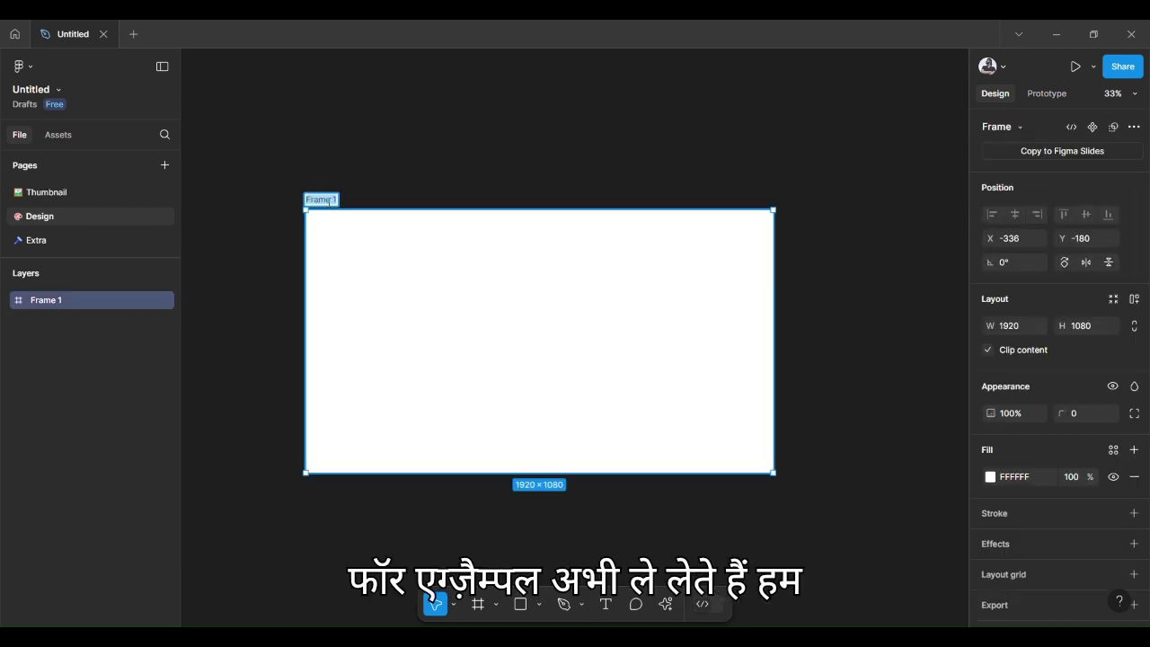
{"action": "type", "text": "Pro"}
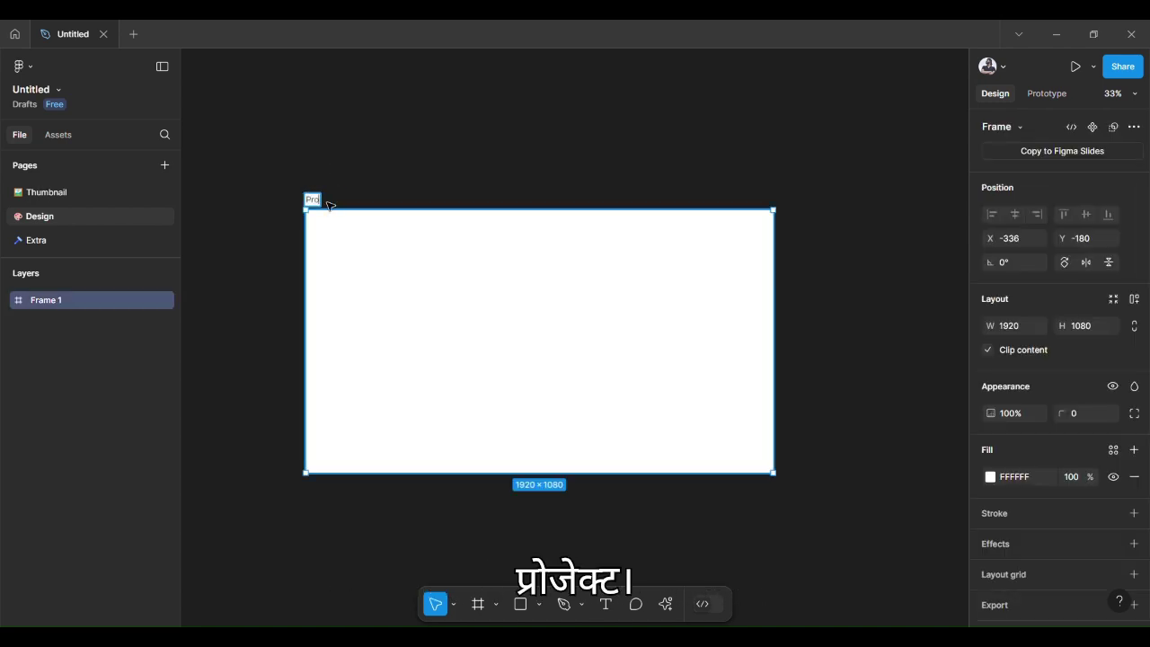
{"action": "type", "text": "jec"}
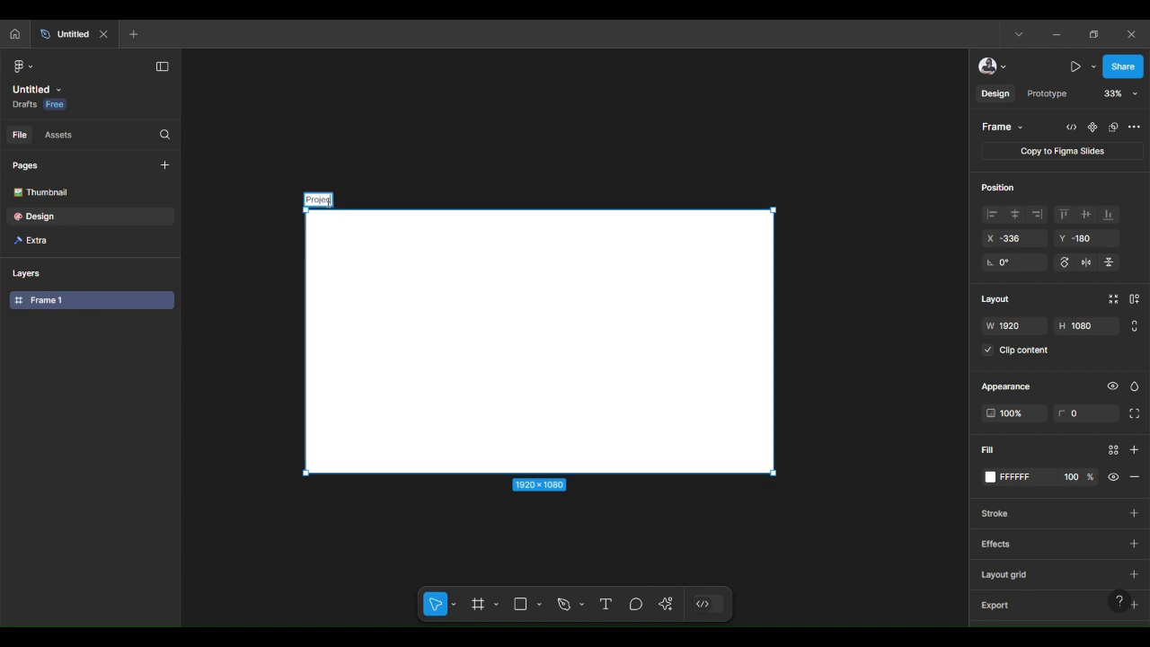
{"action": "type", "text": "t X - "}
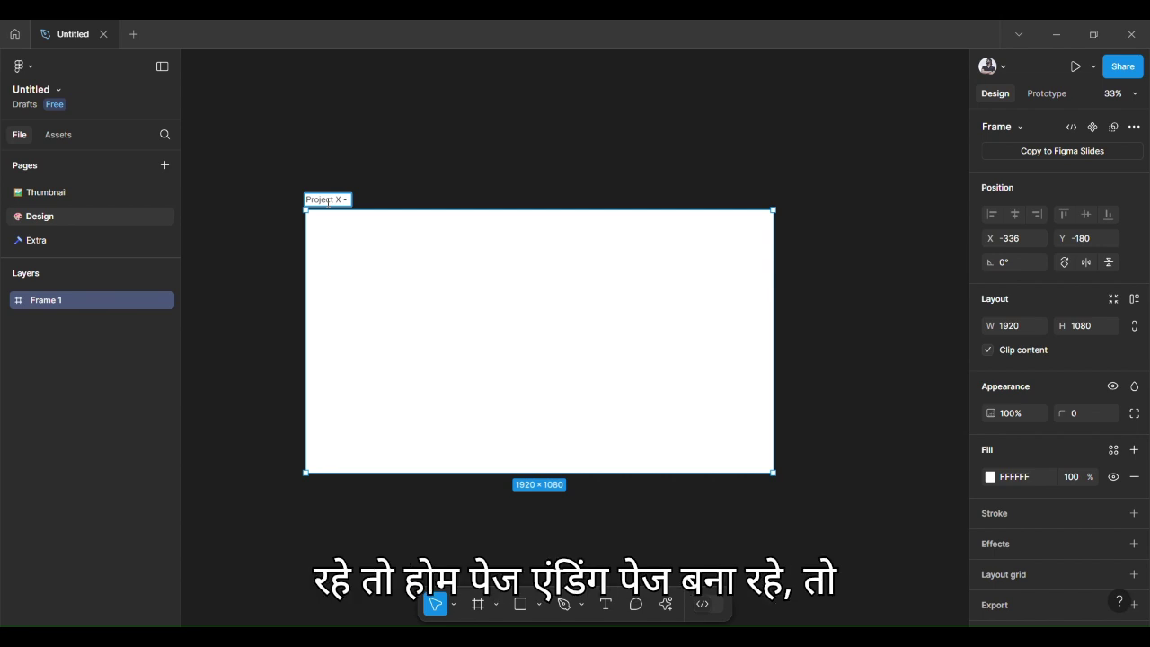
{"action": "type", "text": "Hom"}
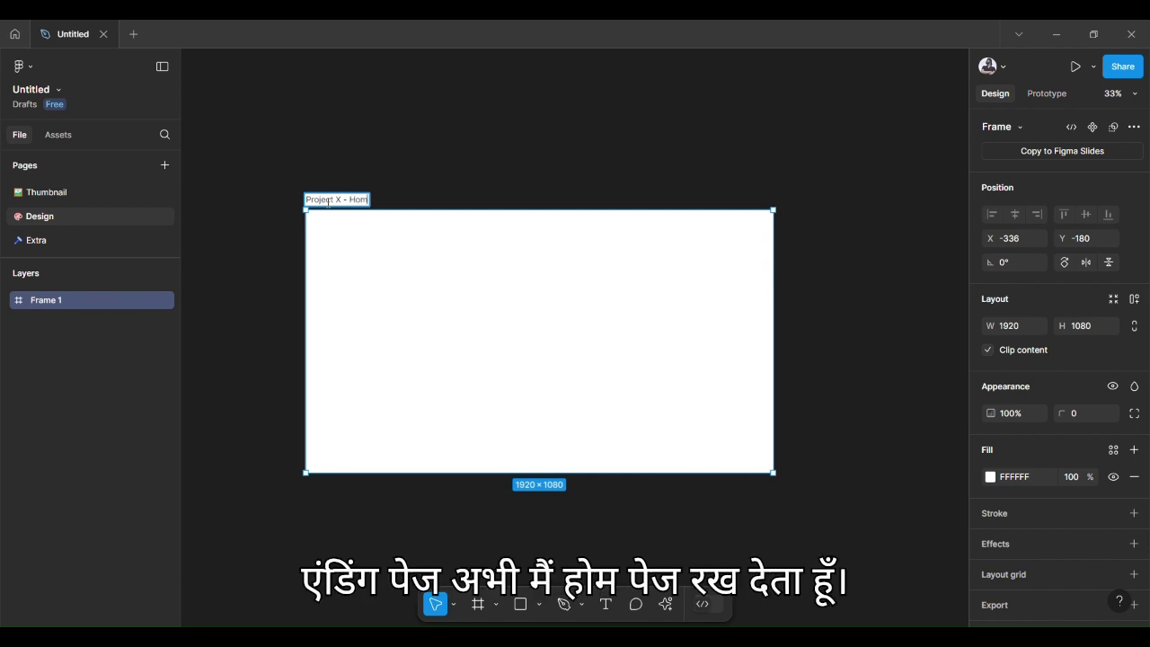
{"action": "type", "text": "epage"}
{"action": "key", "text": "Return"}
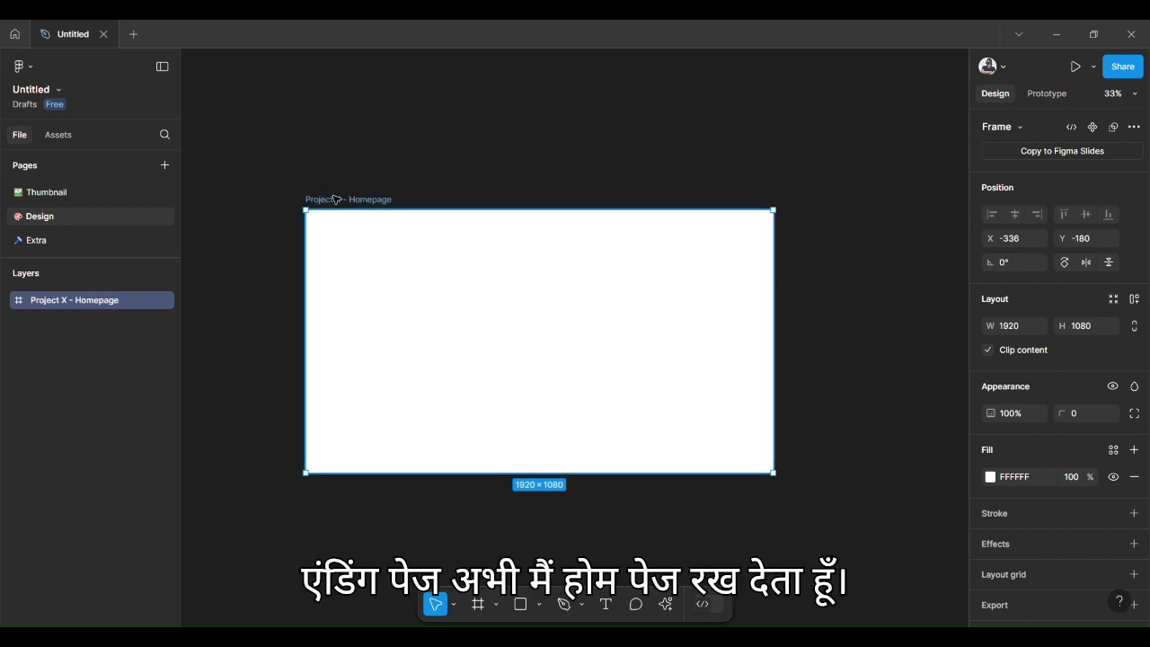
{"action": "left_click", "coordinate": [350, 171]}
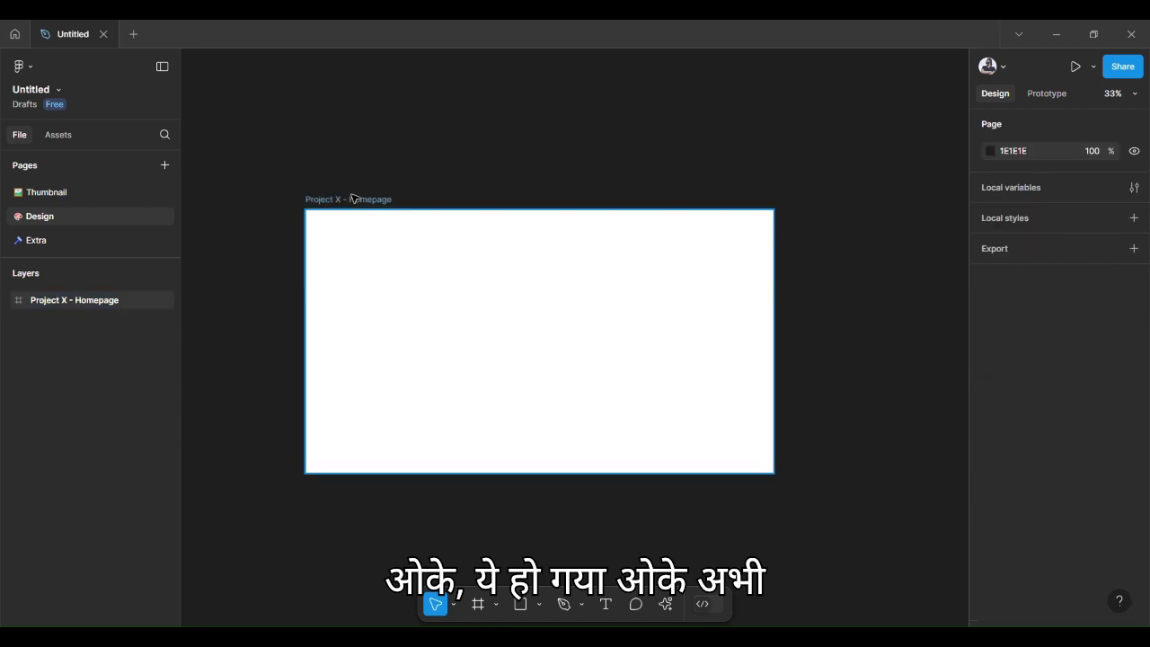
{"action": "left_click", "coordinate": [355, 199]}
{"action": "left_click", "coordinate": [361, 165]}
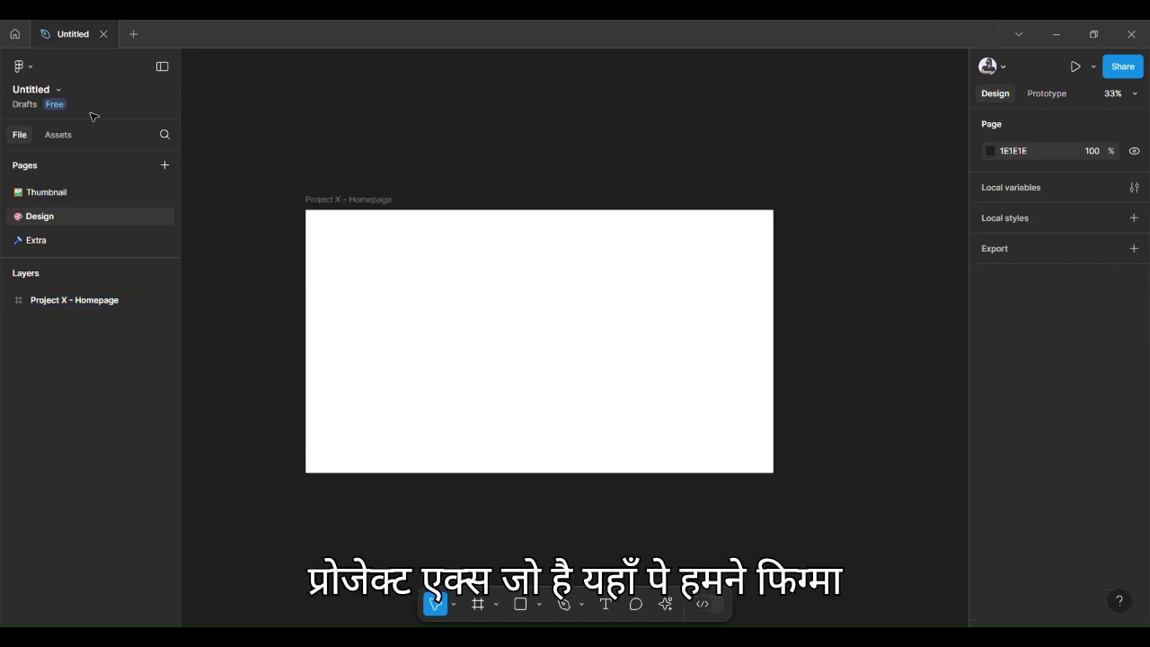
Rename the Untitled file to 'Project X - web' via the top-left file name
{"action": "left_click", "coordinate": [36, 91]}
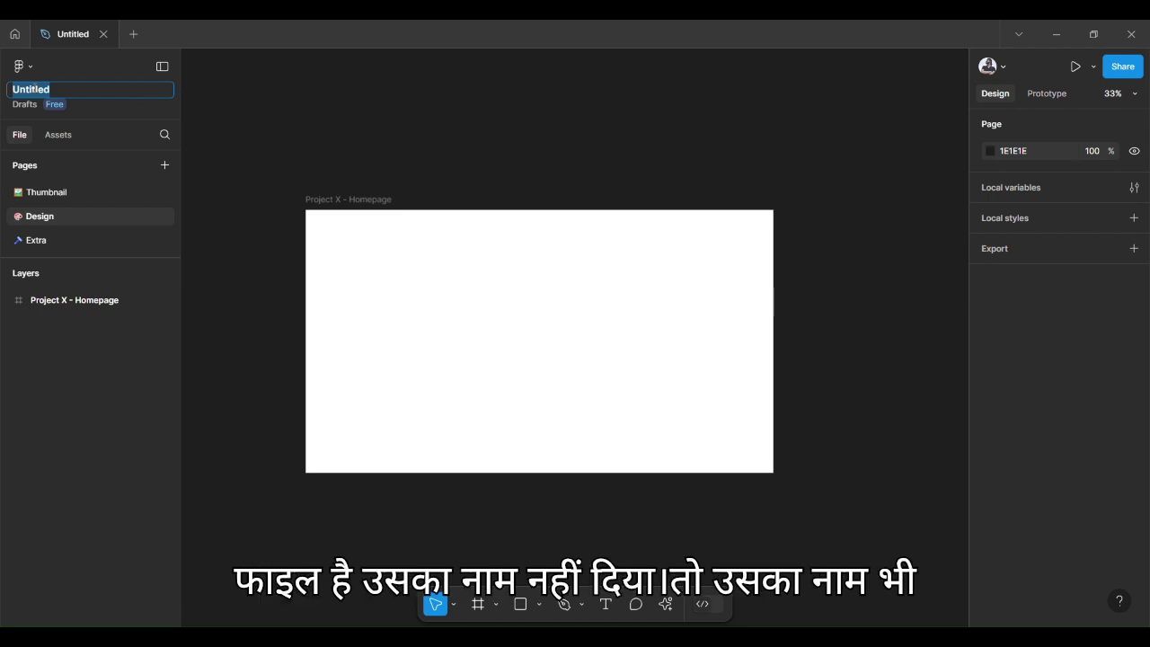
{"action": "type", "text": "Project X - Homepage"}
{"action": "key", "text": "ctrl+BackSpace"}
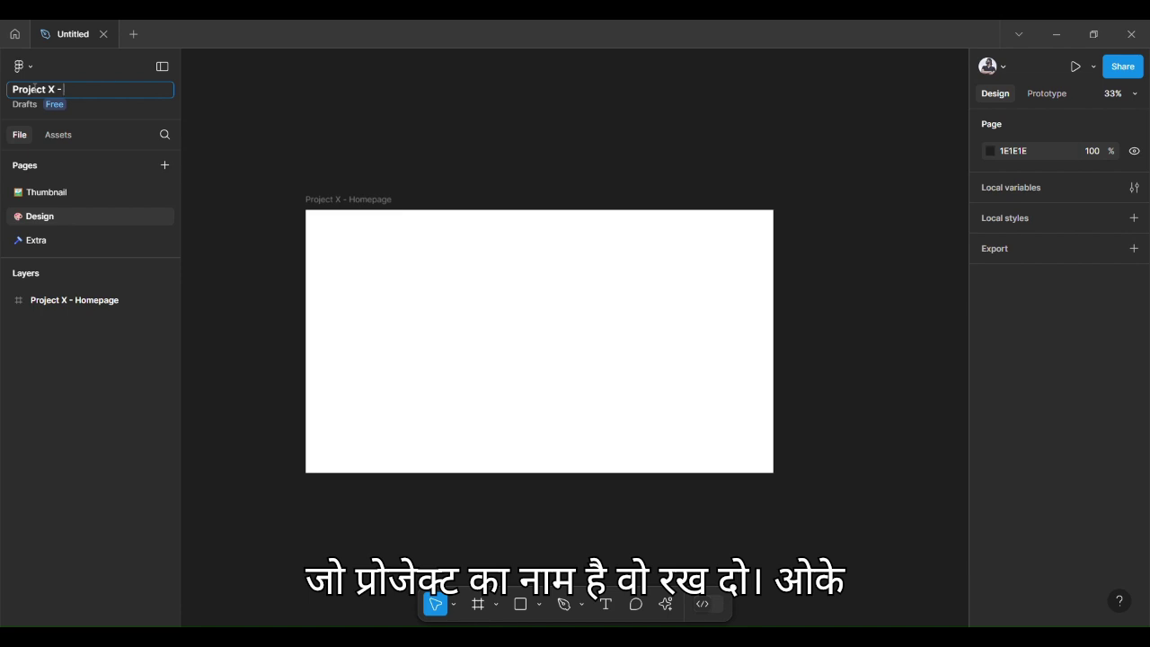
{"action": "type", "text": "web"}
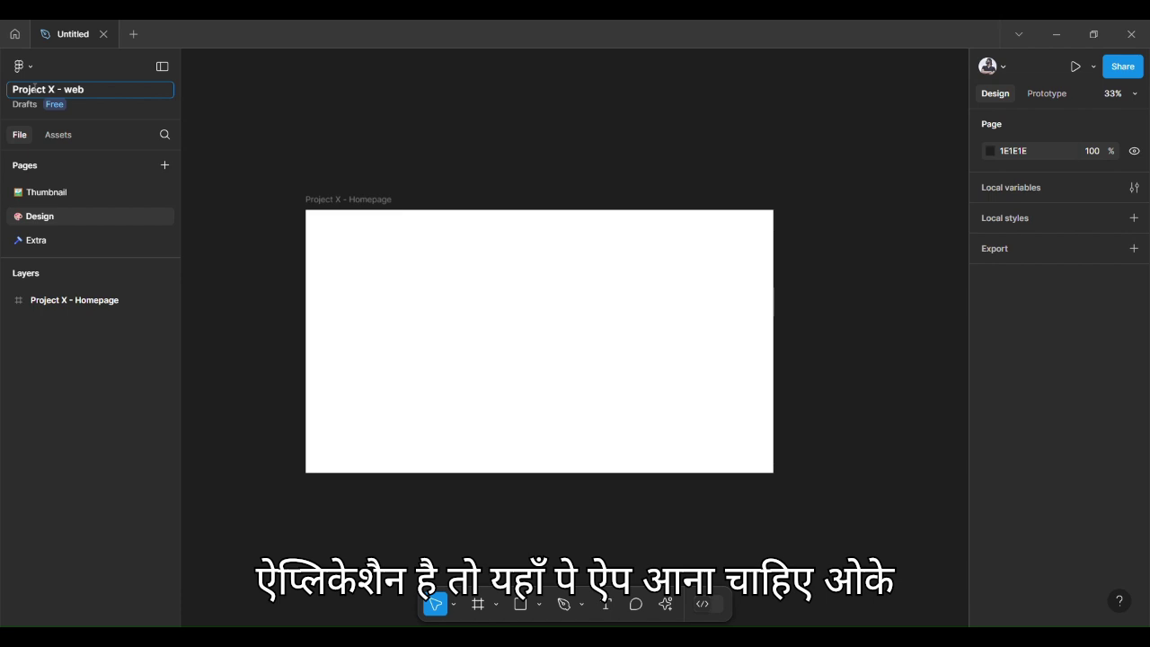
{"action": "key", "text": "Return"}
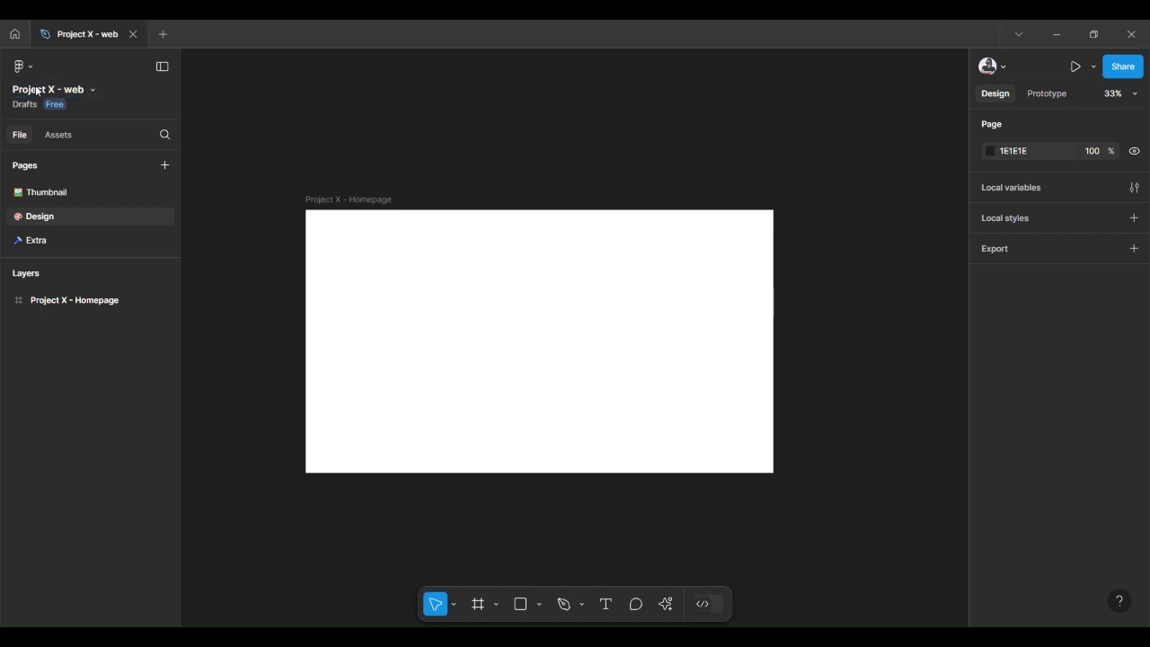
Add a helper rectangle in the Homepage frame, set its width to 1440, and centre it
{"action": "scroll", "coordinate": [411, 246], "scroll_direction": "right", "scroll_amount": 2}
{"action": "left_click", "coordinate": [401, 274]}
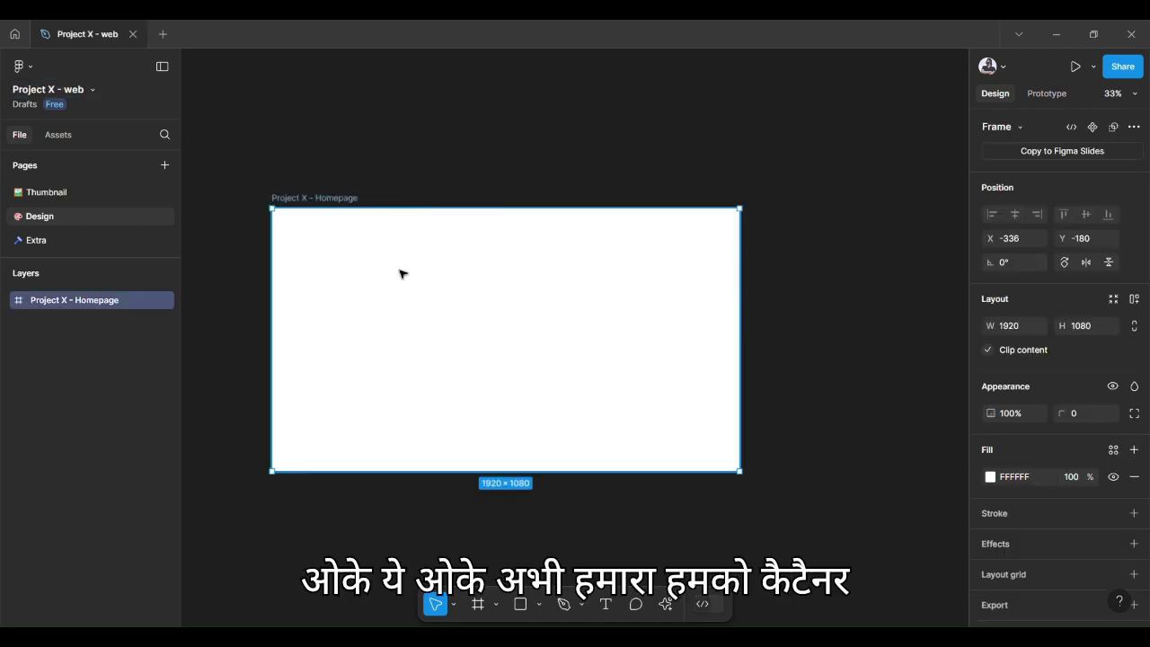
{"action": "key", "text": "r"}
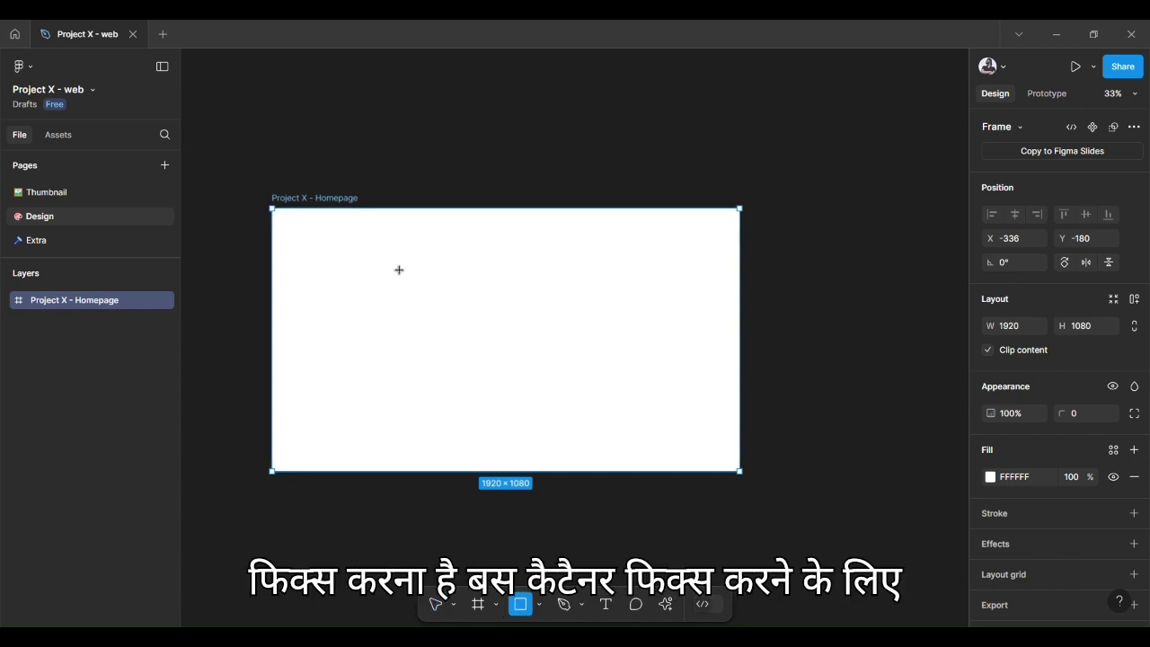
{"action": "left_click", "coordinate": [398, 270]}
{"action": "key", "text": "alt+h"}
{"action": "key", "text": "alt+v"}
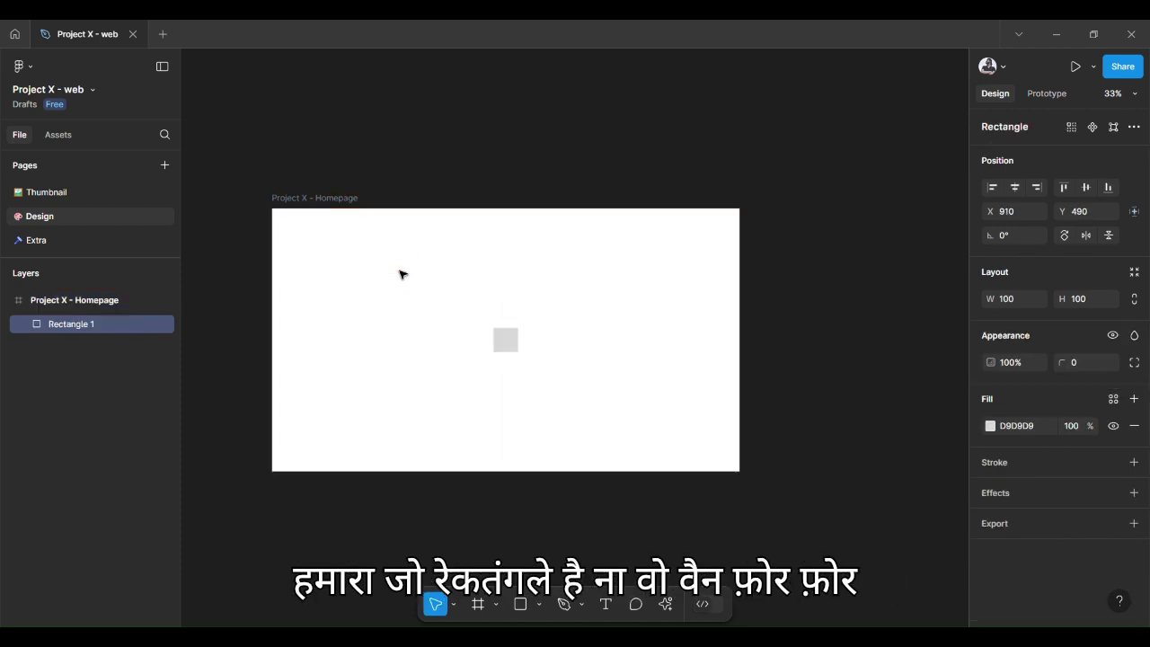
{"action": "left_click_drag", "start_coordinate": [999, 217], "coordinate": [1000, 217]}
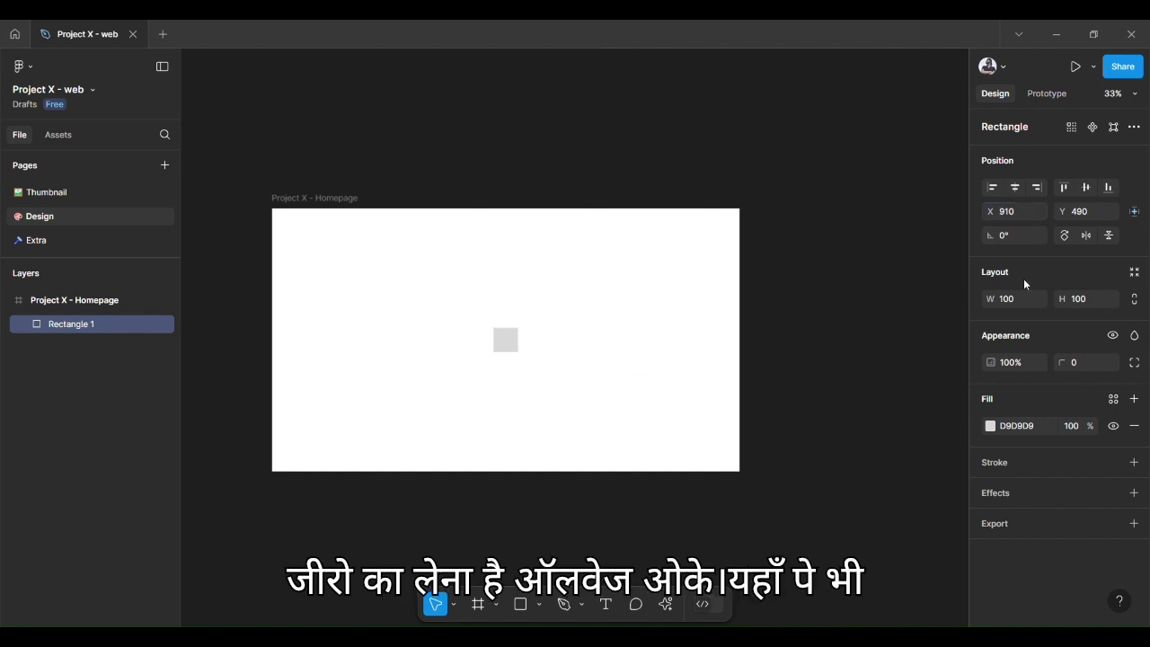
{"action": "left_click", "coordinate": [1007, 295]}
{"action": "type", "text": "1440"}
{"action": "key", "text": "Return"}
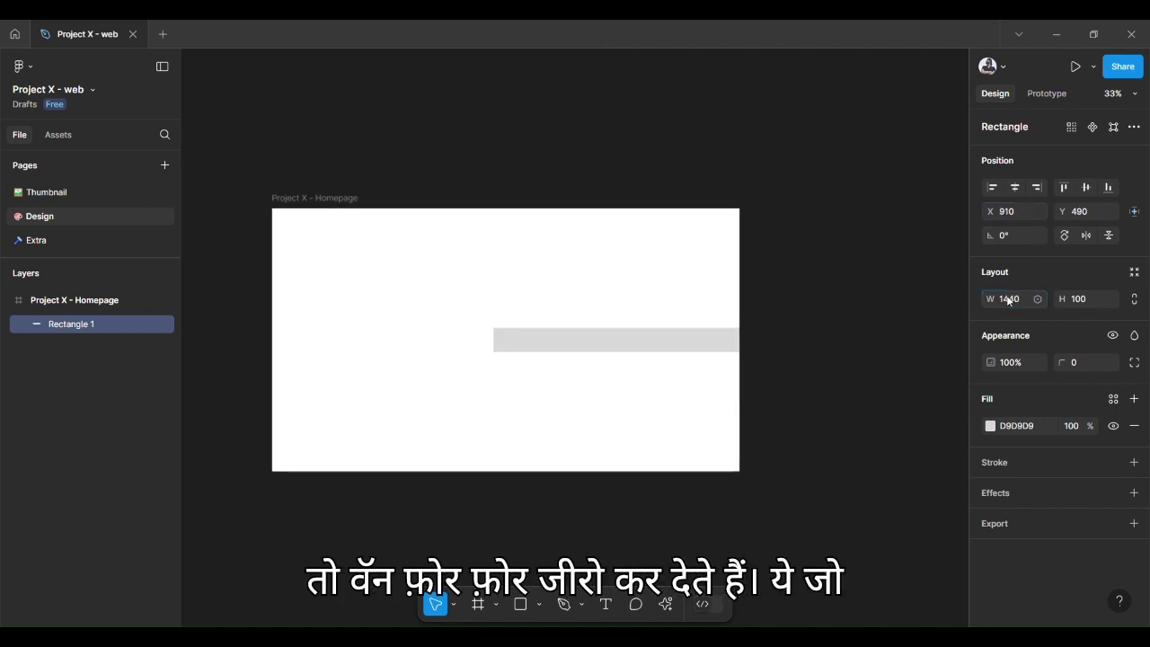
{"action": "key", "text": "alt+h"}
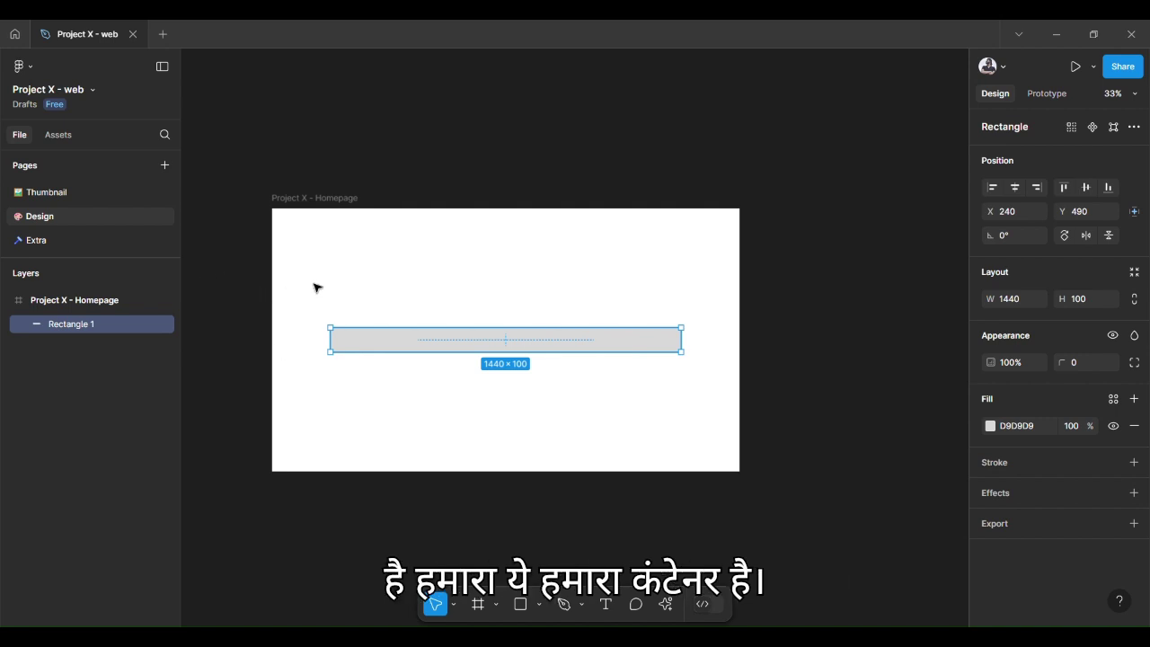
Show rulers, place vertical guides at the bar's edges (240 and 1680), and delete the bar
{"action": "key", "text": "shift+r"}
{"action": "left_click_drag", "start_coordinate": [191, 280], "coordinate": [331, 278]}
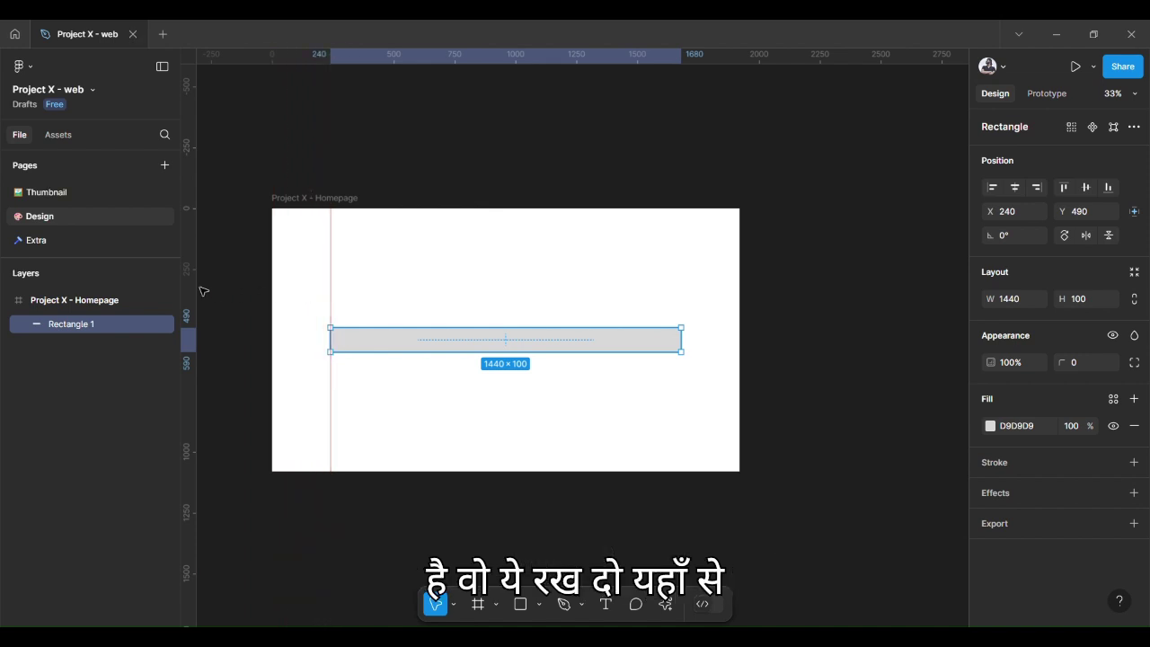
{"action": "left_click_drag", "start_coordinate": [191, 288], "coordinate": [680, 315]}
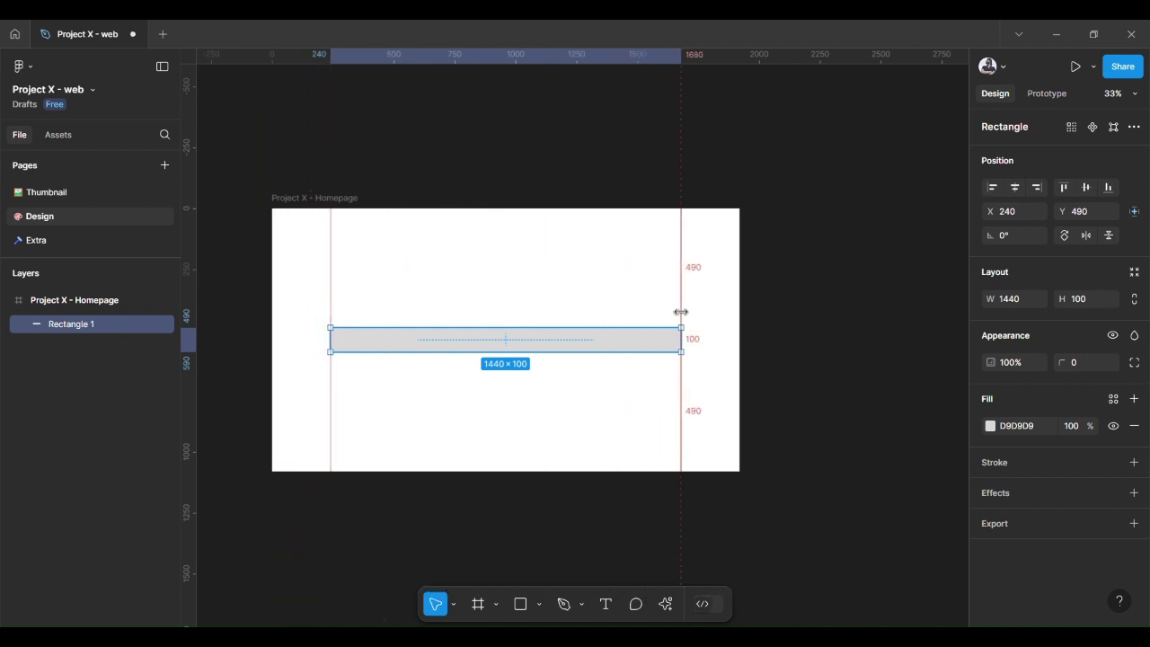
{"action": "left_click", "coordinate": [622, 337]}
{"action": "key", "text": "Delete"}
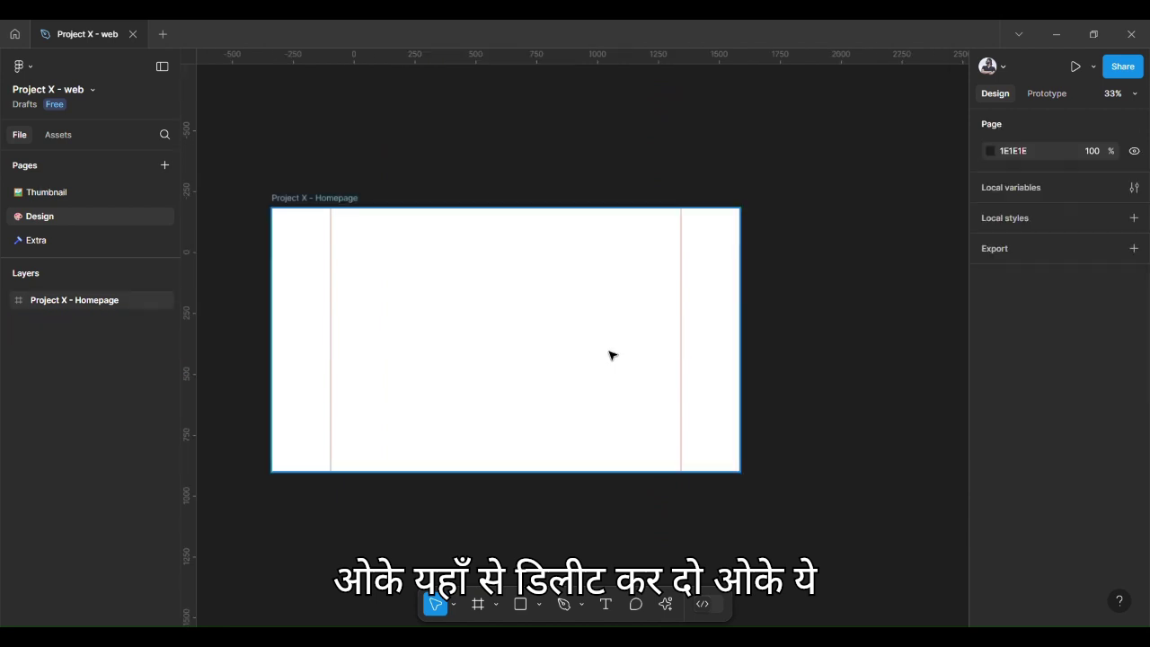
{"action": "left_click_drag", "start_coordinate": [534, 223], "coordinate": [548, 247]}
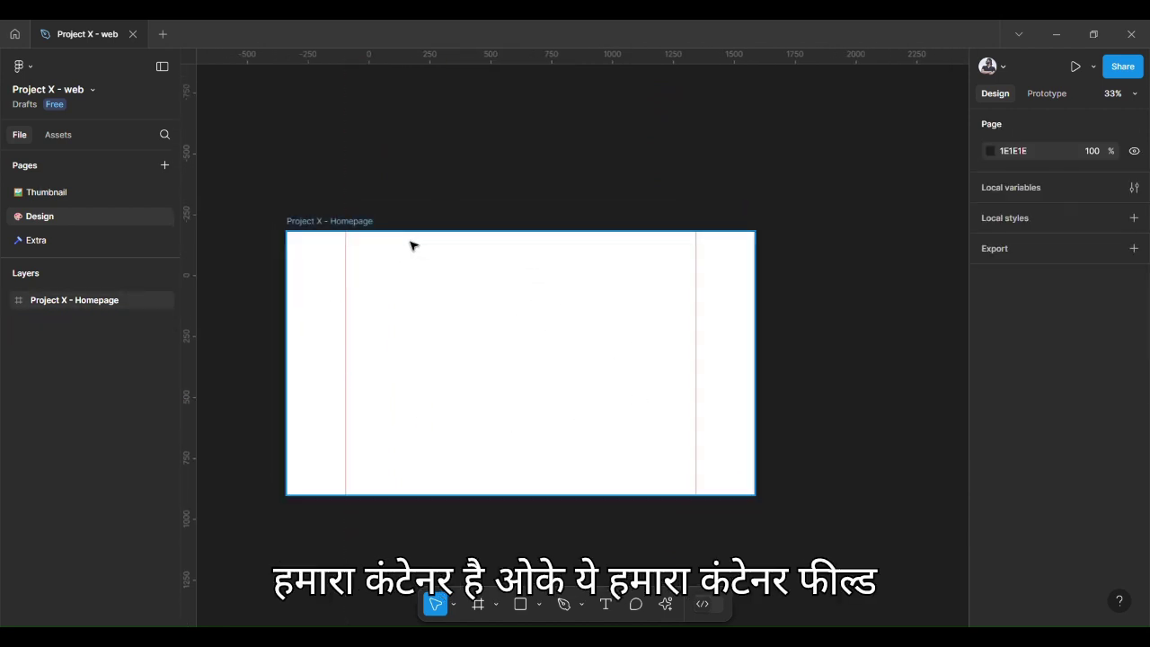
{"action": "scroll", "coordinate": [411, 188], "scroll_direction": "left", "scroll_amount": 2}
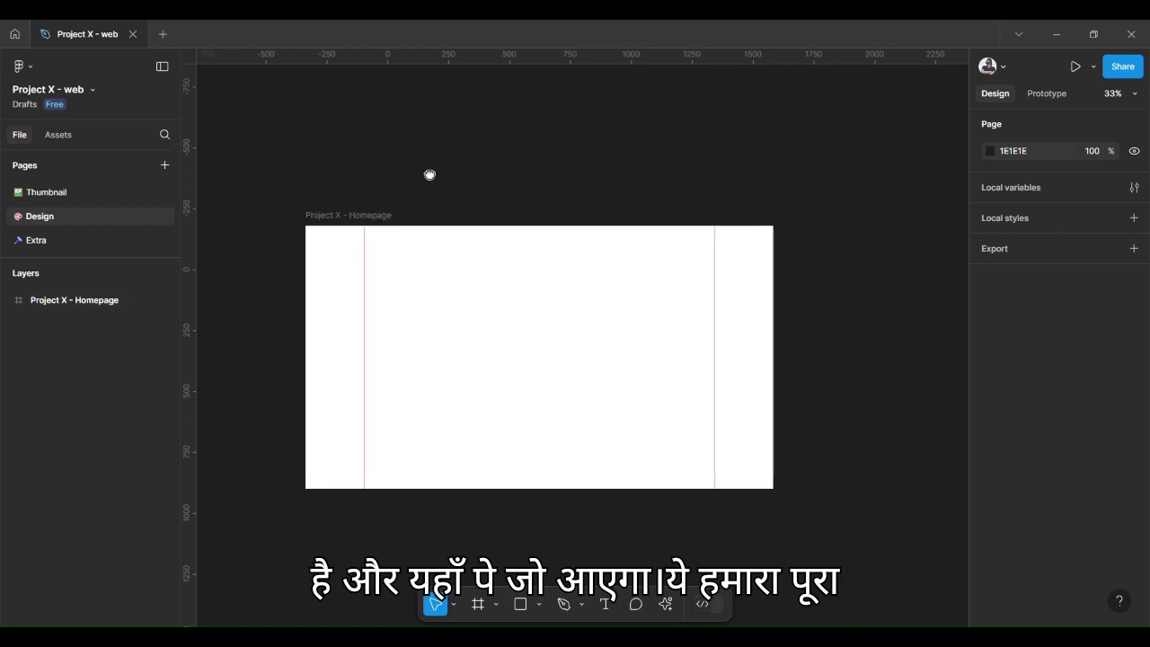
Give the Project X - Homepage frame a corner radius of 50
{"action": "left_click", "coordinate": [480, 258]}
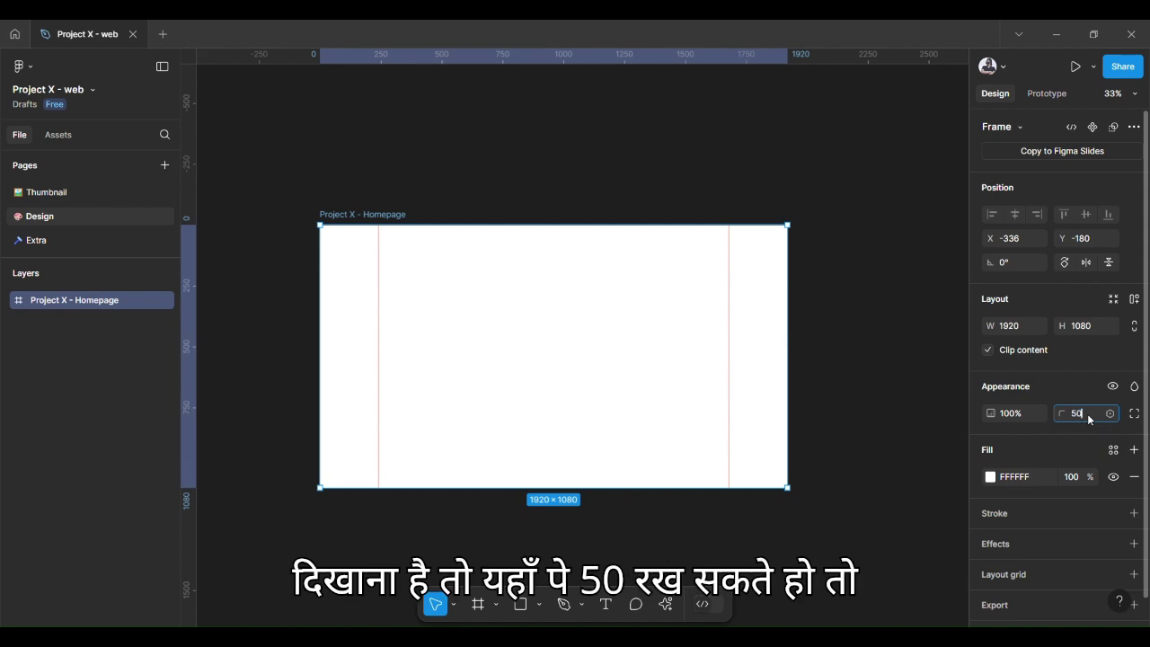
{"action": "left_click", "coordinate": [683, 154]}
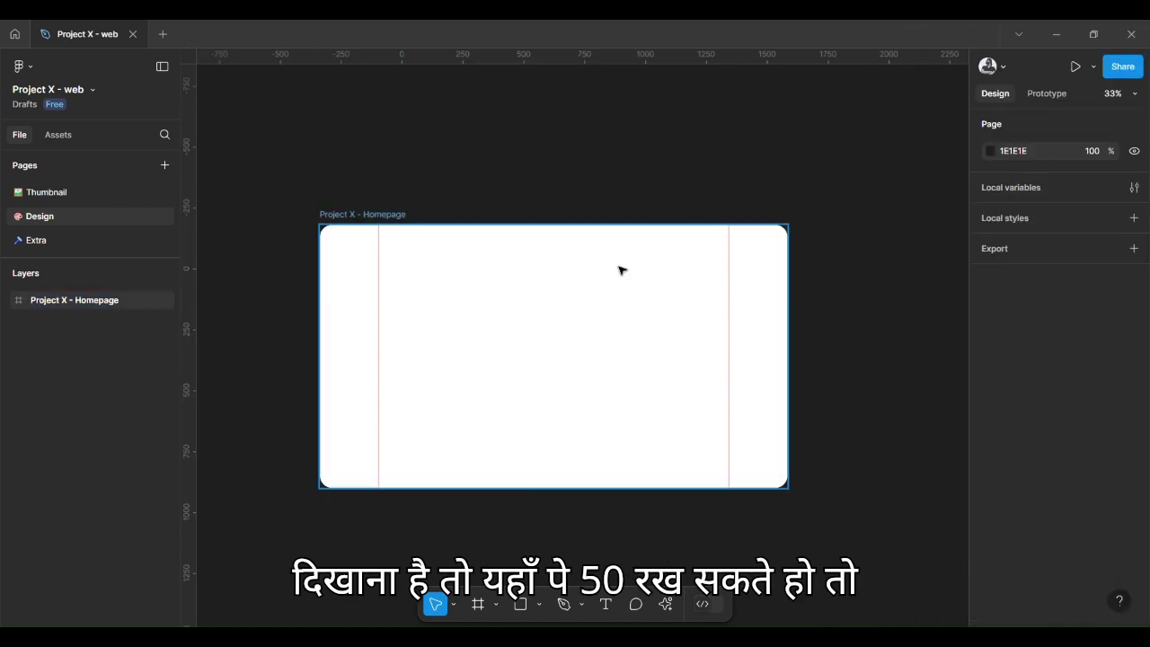
{"action": "left_click", "coordinate": [620, 270]}
{"action": "left_click", "coordinate": [531, 215]}
{"action": "scroll", "coordinate": [560, 272], "scroll_direction": "up", "scroll_amount": 3}
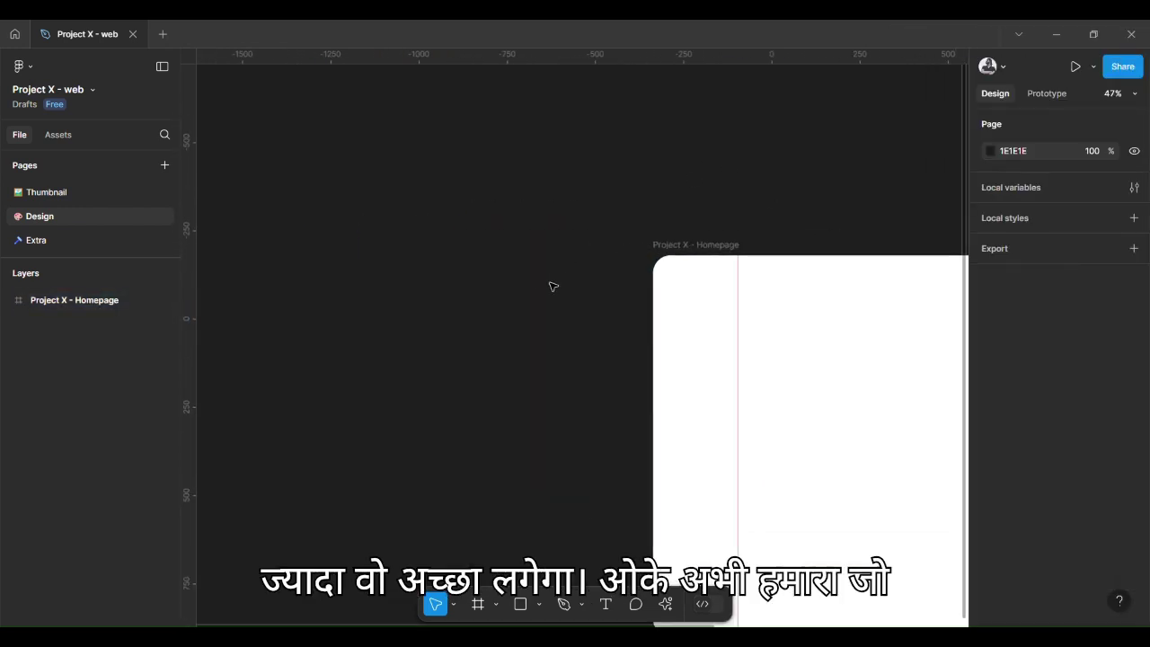
Draw a proportion-locked 140×140 square left of the frame with a 40 corner radius
{"action": "key", "text": "r"}
{"action": "left_click", "coordinate": [537, 282]}
{"action": "left_click_drag", "start_coordinate": [540, 285], "coordinate": [598, 288]}
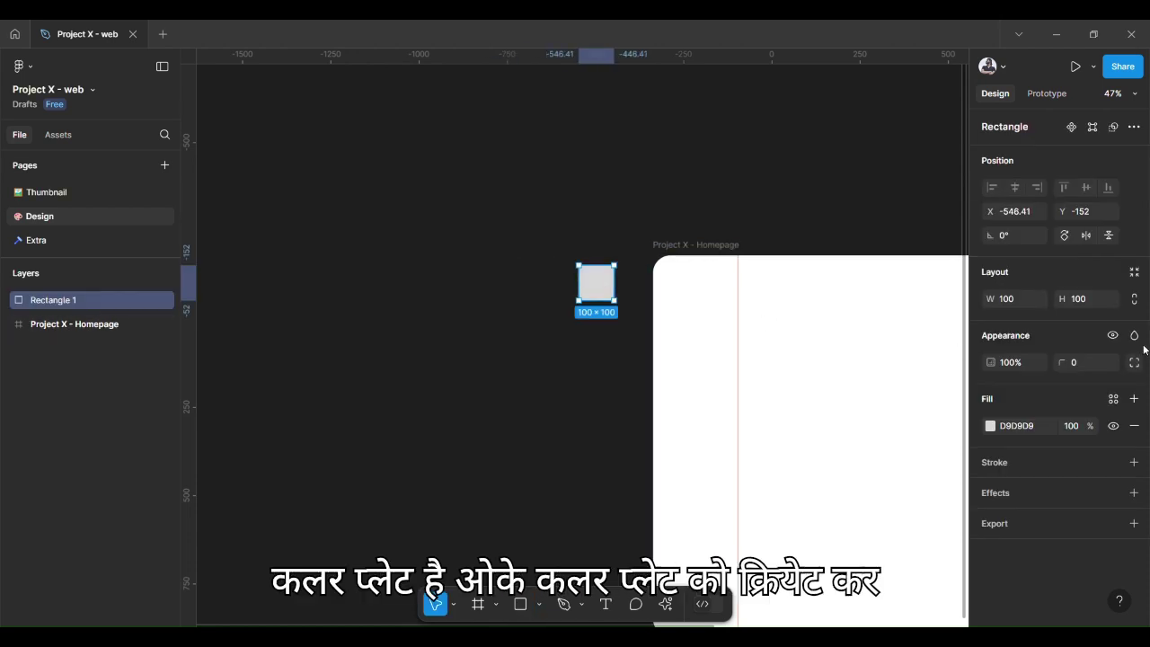
{"action": "left_click", "coordinate": [1134, 298]}
{"action": "left_click", "coordinate": [1078, 299]}
{"action": "type", "text": "1"}
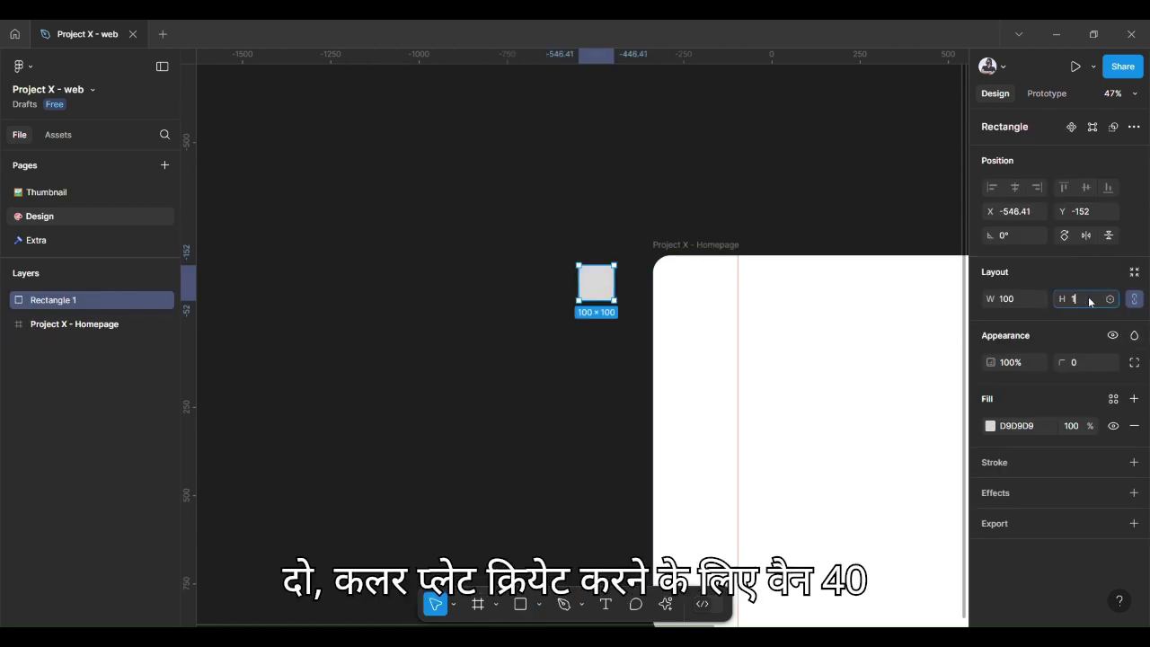
{"action": "key", "text": "Return"}
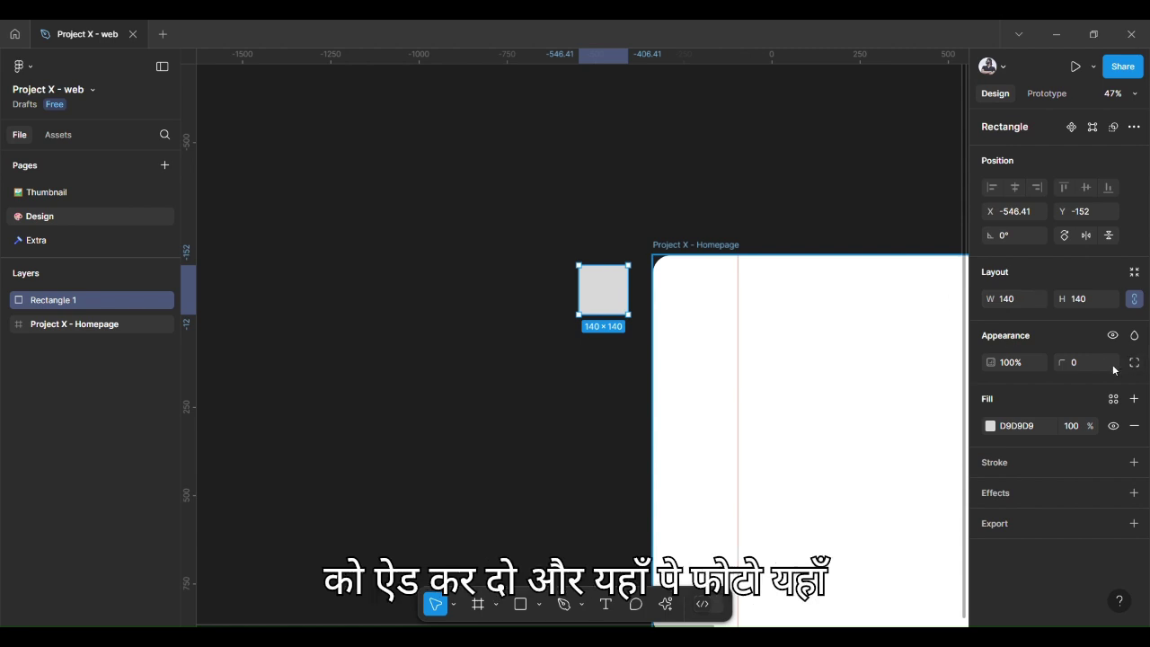
{"action": "type", "text": "504"}
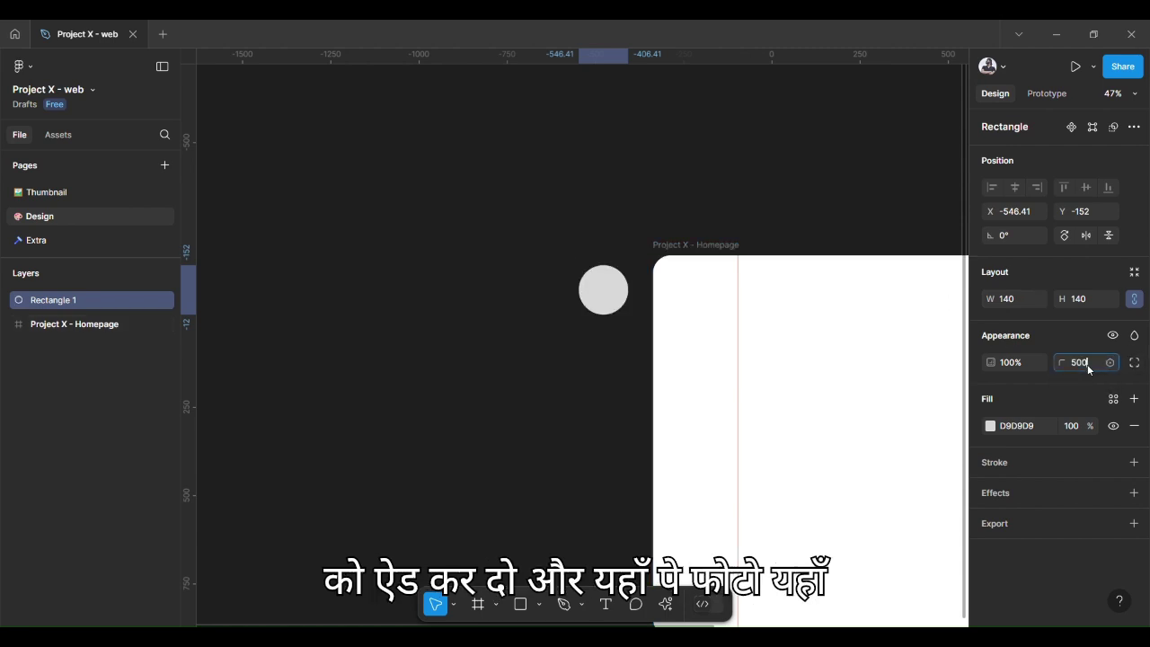
{"action": "type", "text": "0"}
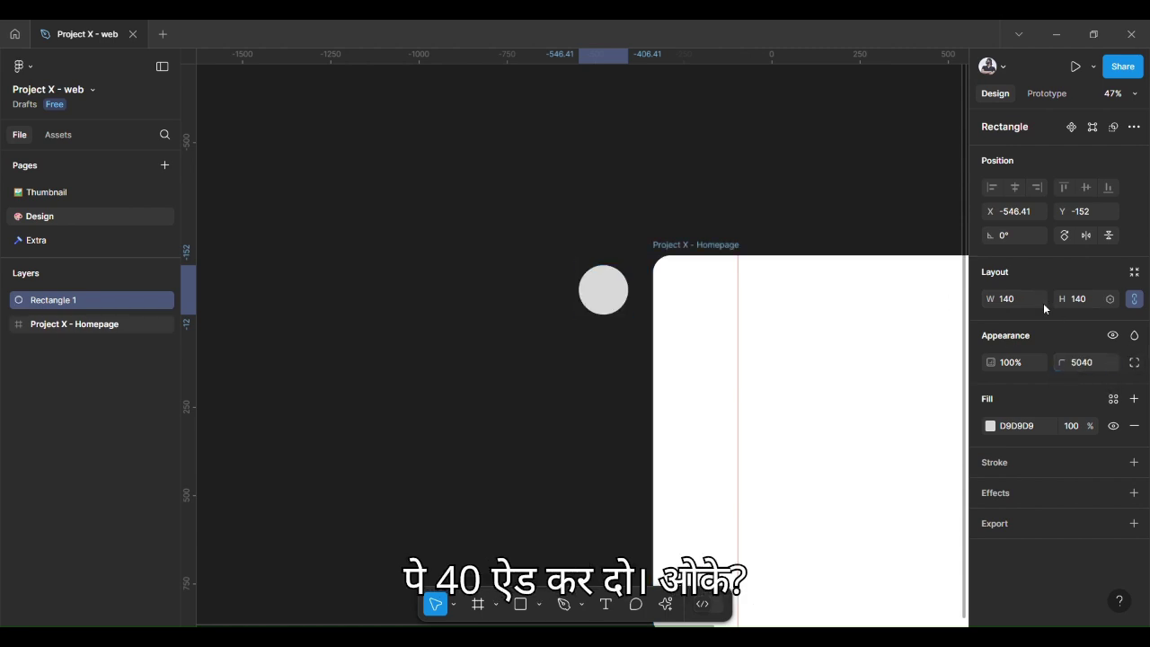
{"action": "key", "text": "BackSpace"}
{"action": "key", "text": "Return"}
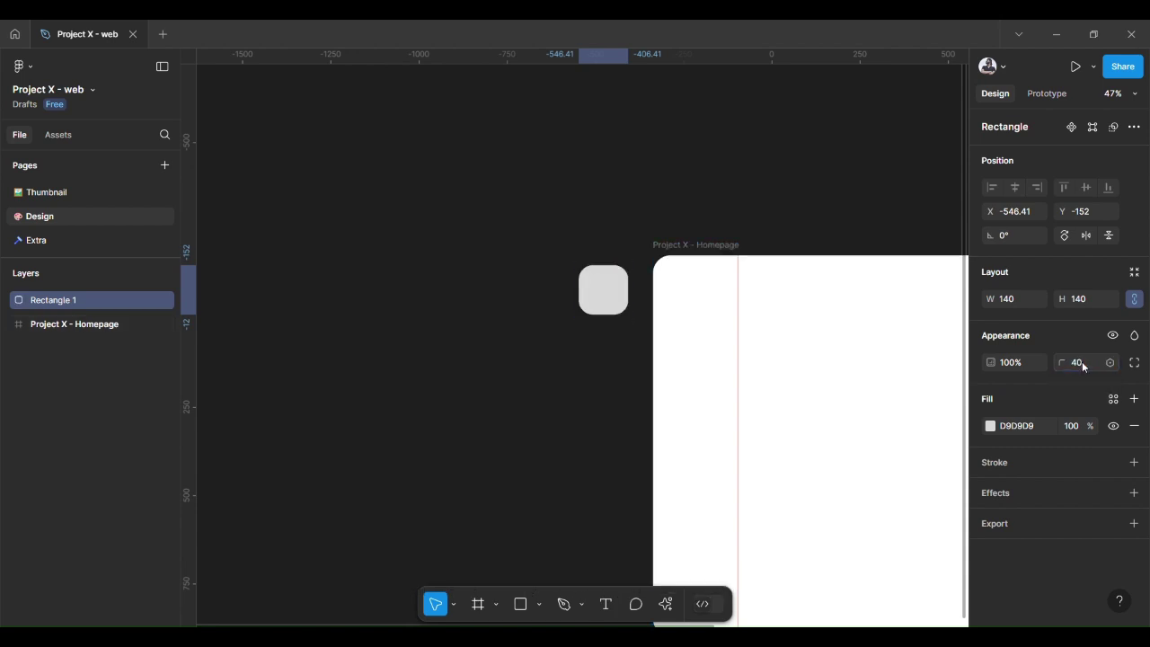
Nudge the swatch box toward the frame and duplicate it directly below with an even gap
{"action": "scroll", "coordinate": [657, 341], "scroll_direction": "up", "scroll_amount": 3}
{"action": "scroll", "coordinate": [657, 340], "scroll_direction": "up", "scroll_amount": 3}
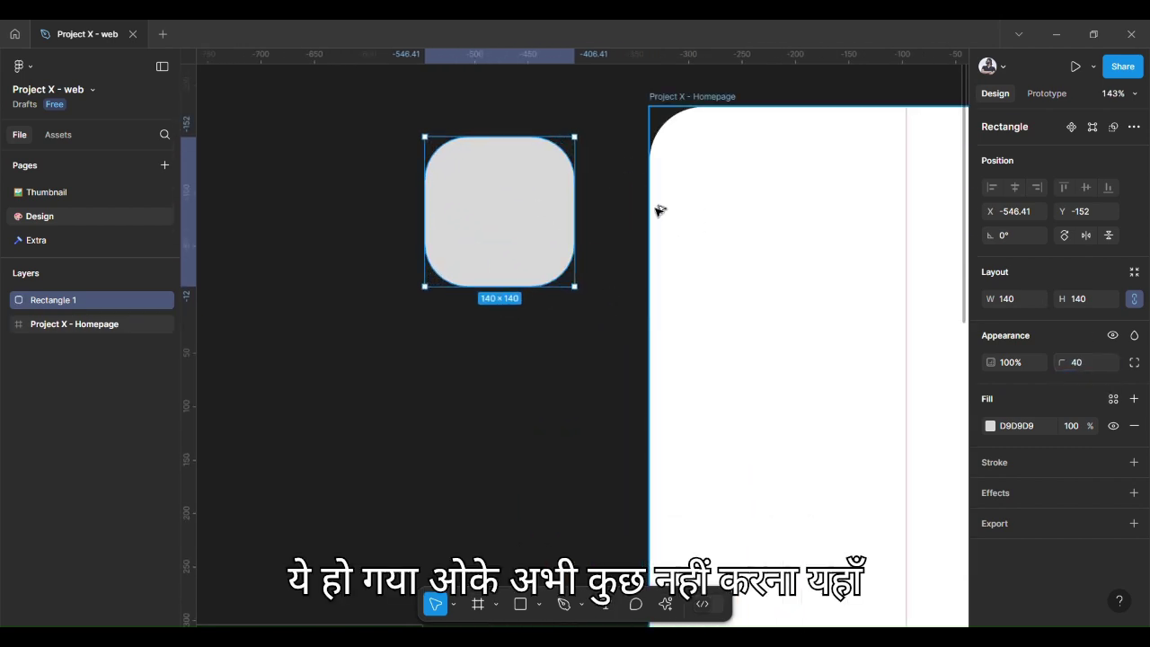
{"action": "key", "text": "shift+Right"}
{"action": "key", "text": "shift+Right"}
{"action": "key", "text": "shift+Right"}
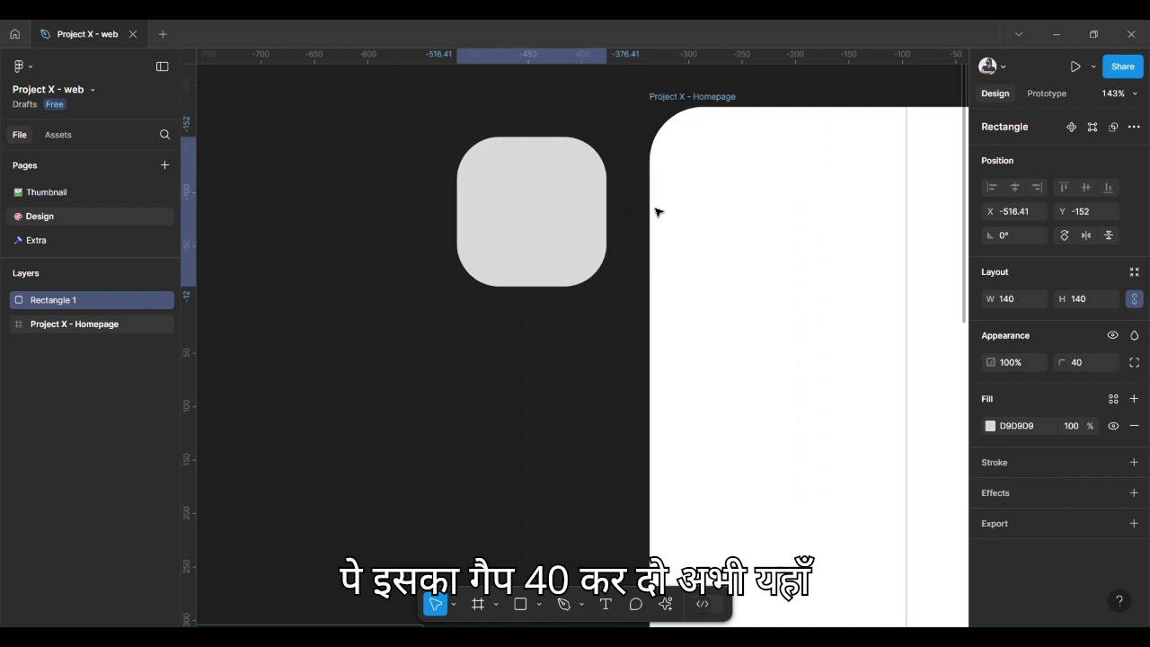
{"action": "left_click_drag", "start_coordinate": [558, 274], "coordinate": [551, 389]}
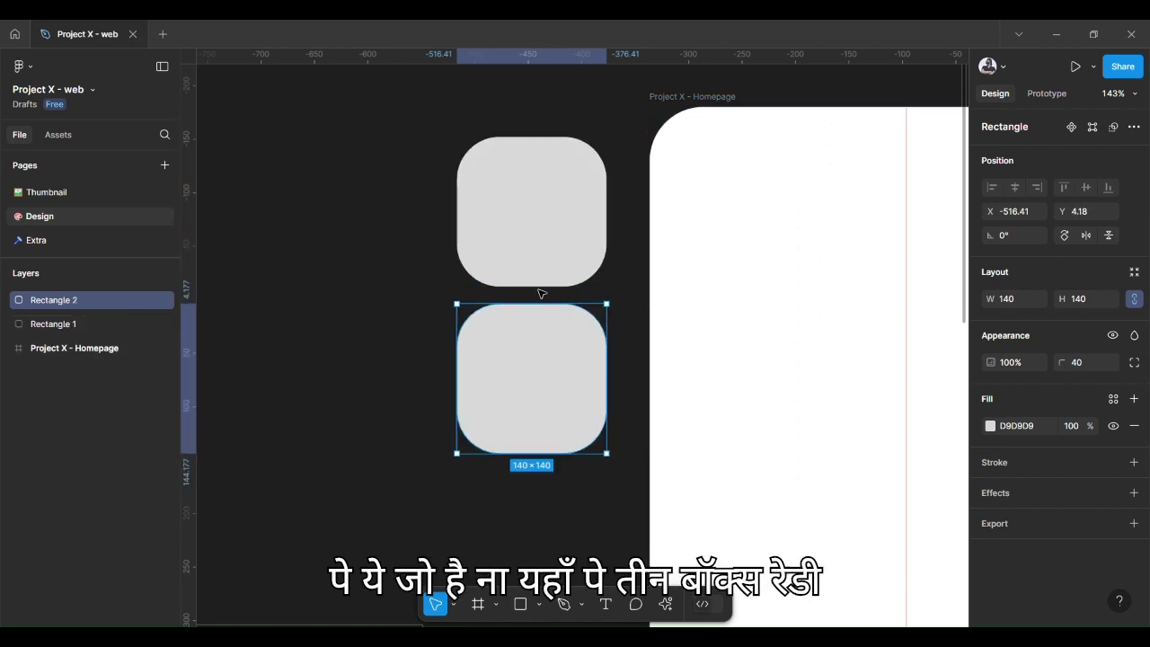
{"action": "key", "text": "Down"}
{"action": "key", "text": "Down"}
{"action": "key", "text": "Down"}
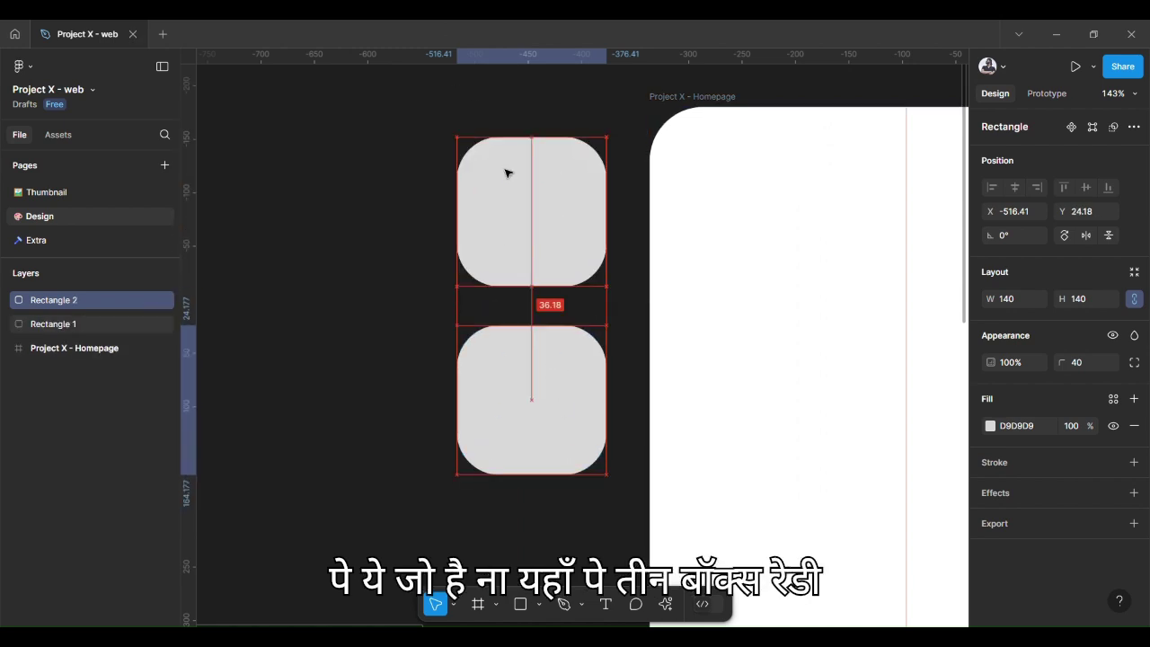
{"action": "key", "text": "Down"}
{"action": "key", "text": "Down"}
{"action": "key", "text": "Down"}
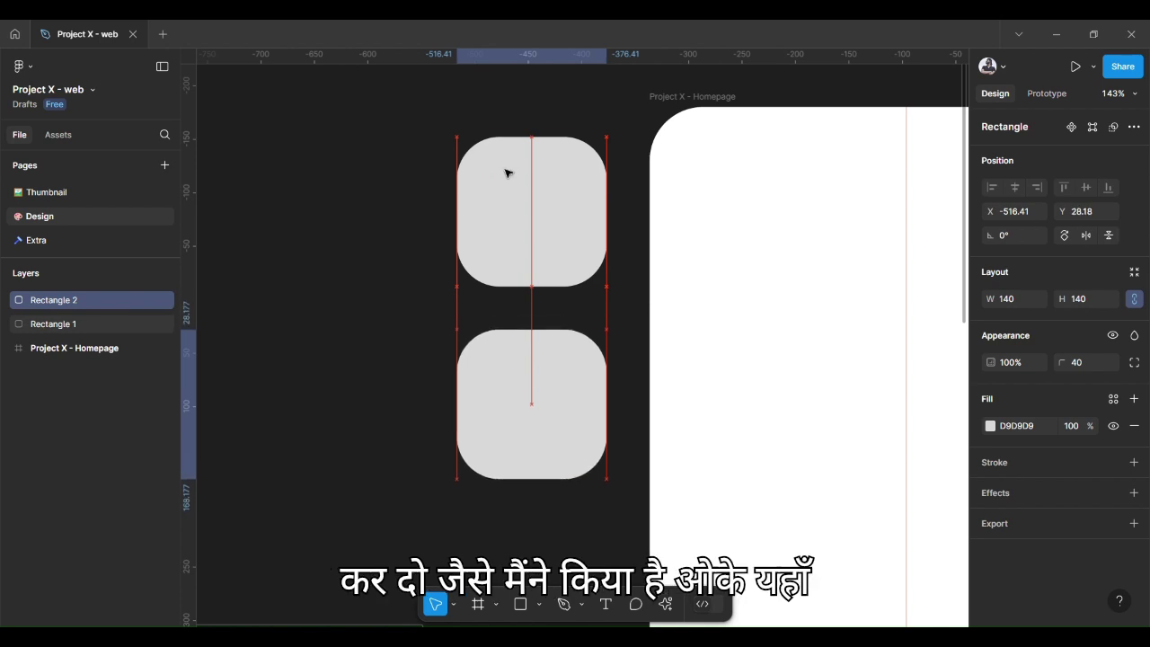
Duplicate a third swatch box below the others, deselect, and hide the rulers
{"action": "key", "text": "ctrl+d"}
{"action": "scroll", "coordinate": [409, 207], "scroll_direction": "down", "scroll_amount": 5}
{"action": "left_click", "coordinate": [346, 308]}
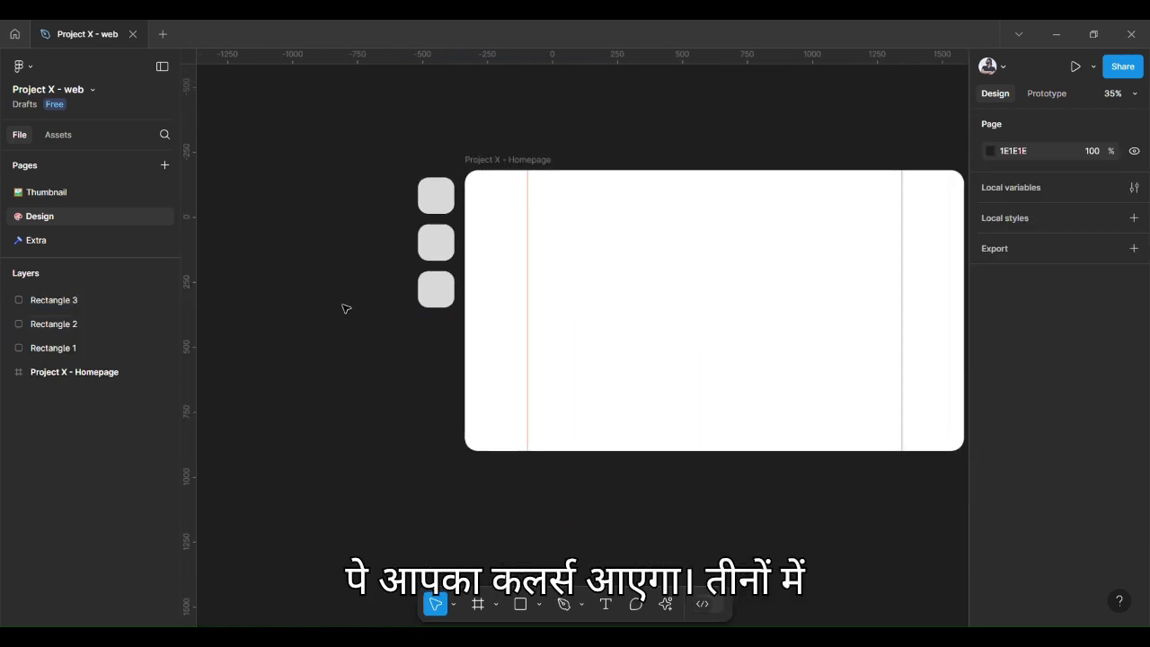
{"action": "key", "text": "shift+r"}
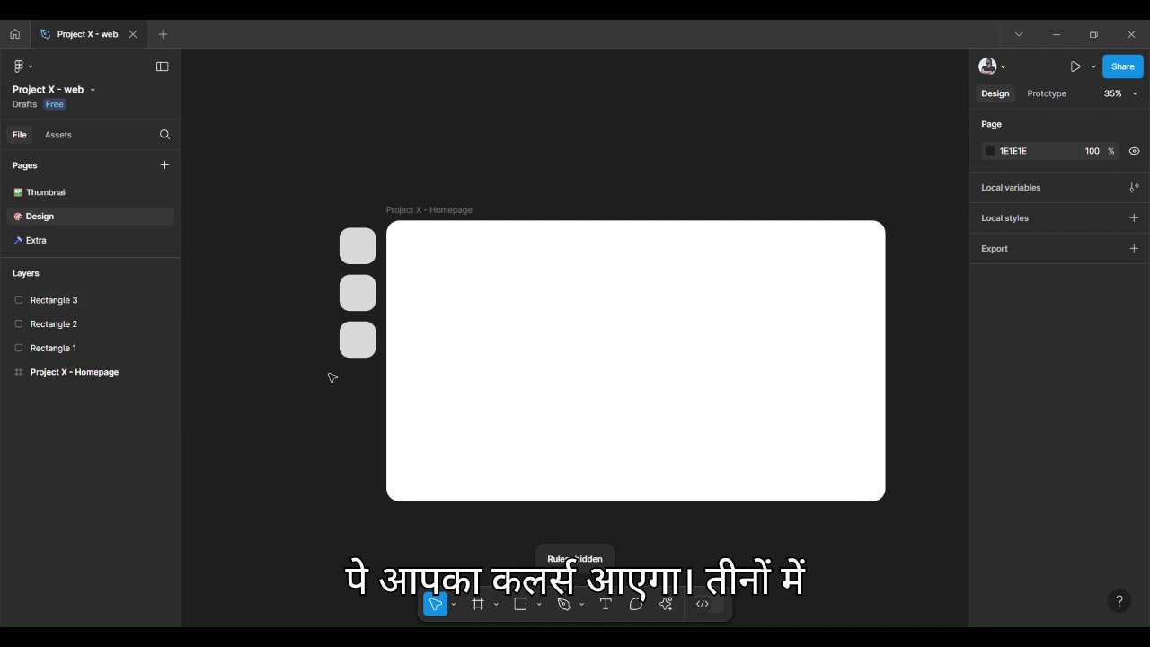
Select and deselect the Homepage frame while panning to review the finished layout
{"action": "scroll", "coordinate": [315, 393], "scroll_direction": "right", "scroll_amount": 2}
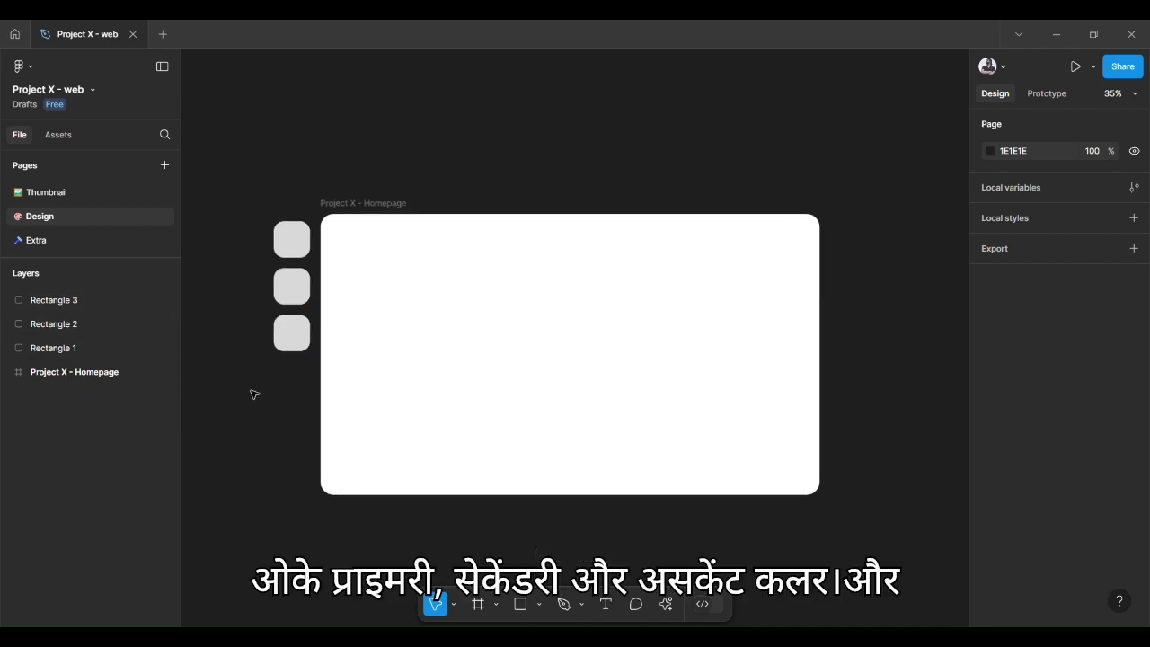
{"action": "scroll", "coordinate": [284, 403], "scroll_direction": "down", "scroll_amount": 1}
{"action": "left_click", "coordinate": [534, 273]}
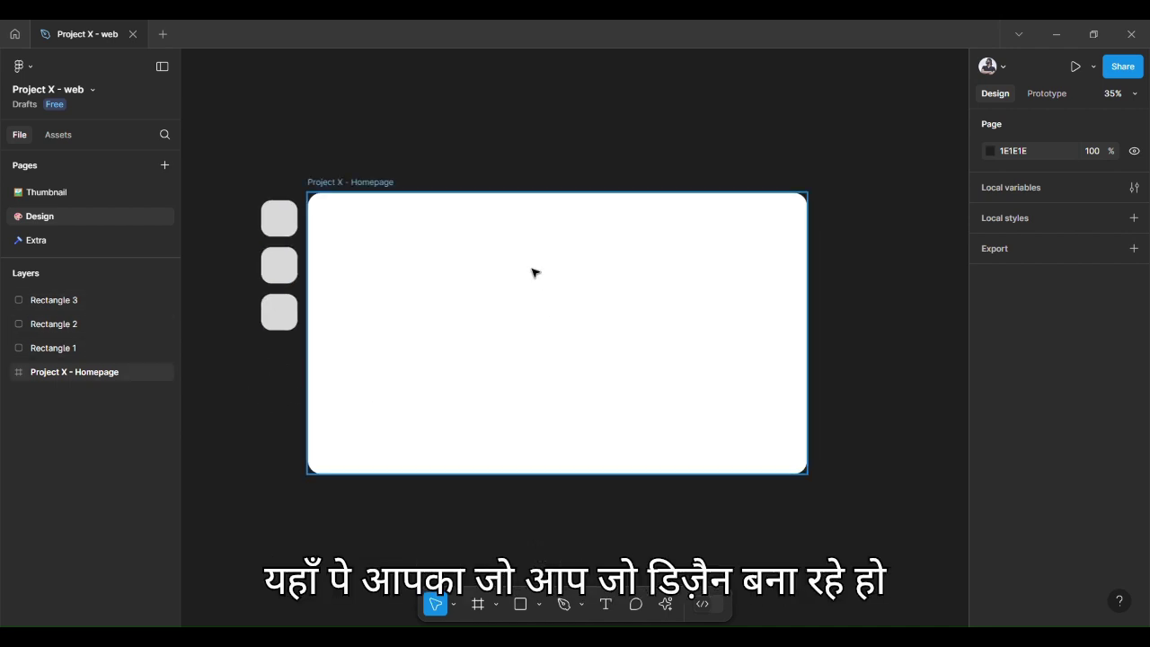
{"action": "left_click", "coordinate": [513, 198]}
{"action": "left_click_drag", "start_coordinate": [439, 123], "coordinate": [473, 141]}
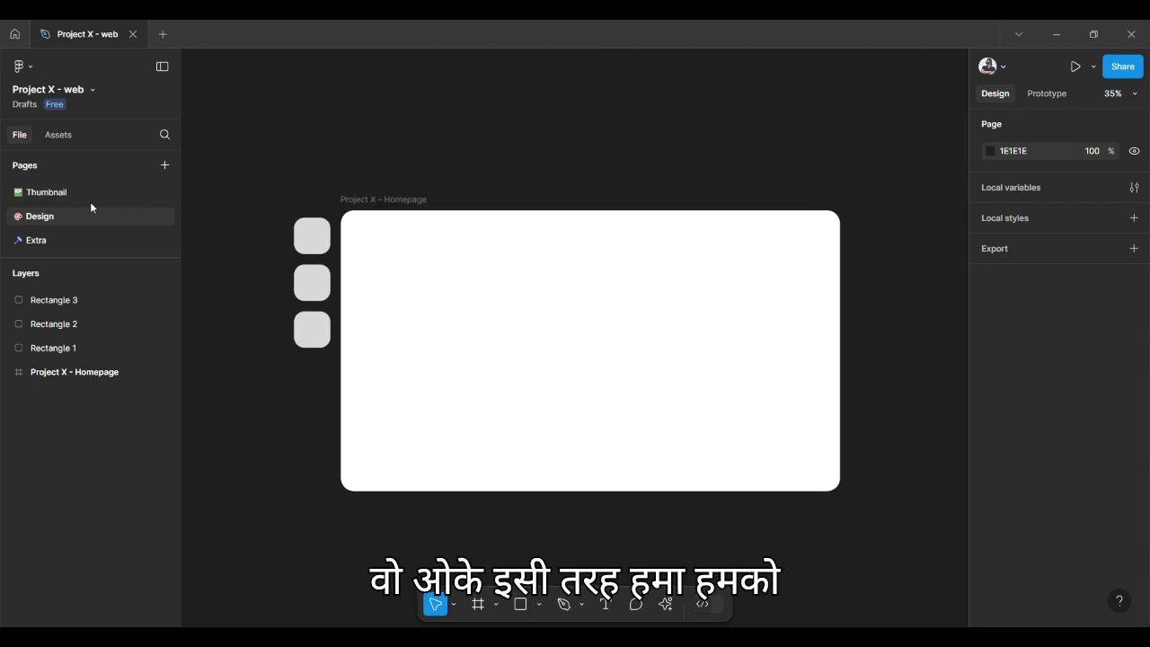